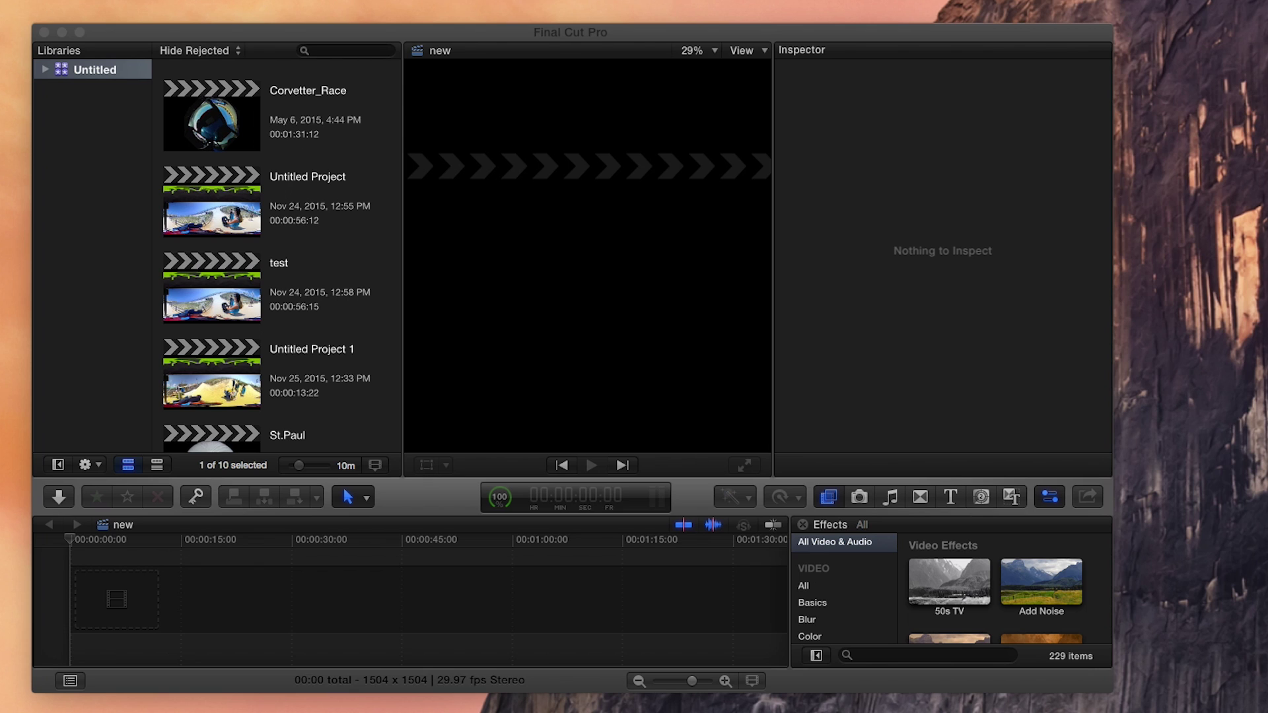
Bring the Final Cut Pro window to the front
click(113, 34)
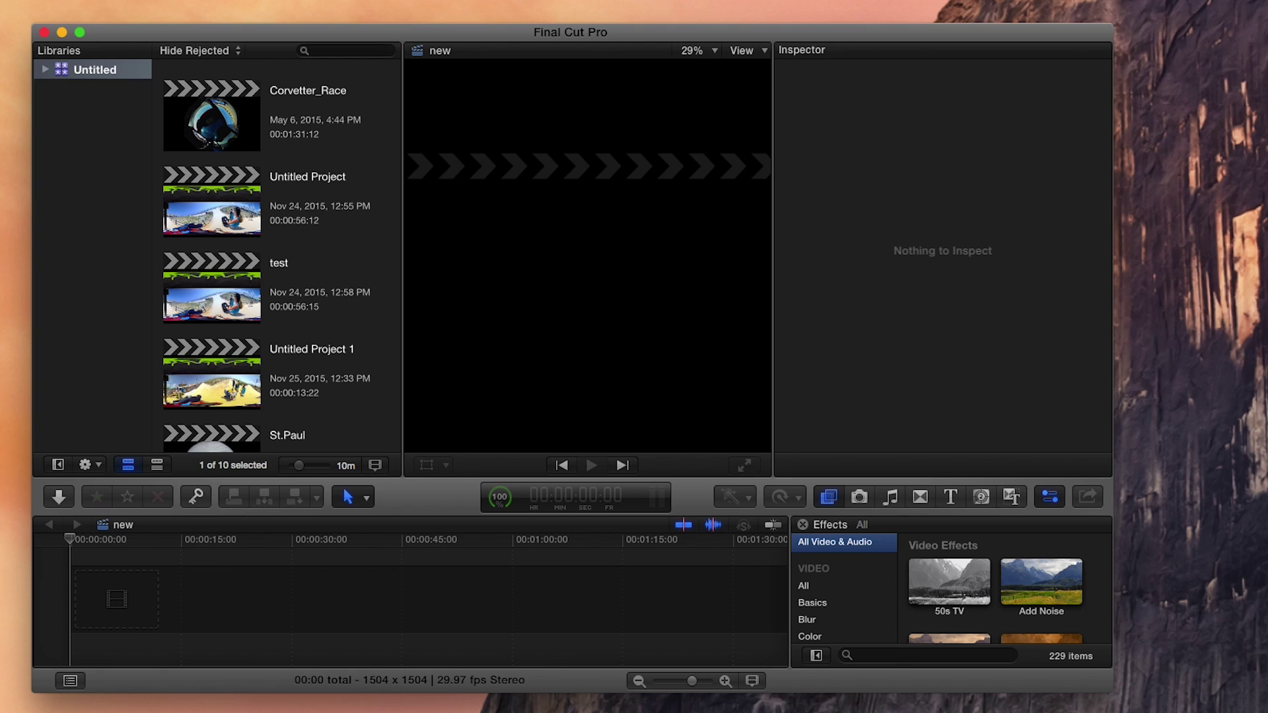
Start a new project with a Custom video format at 1504×1504 resolution
key(super+n)
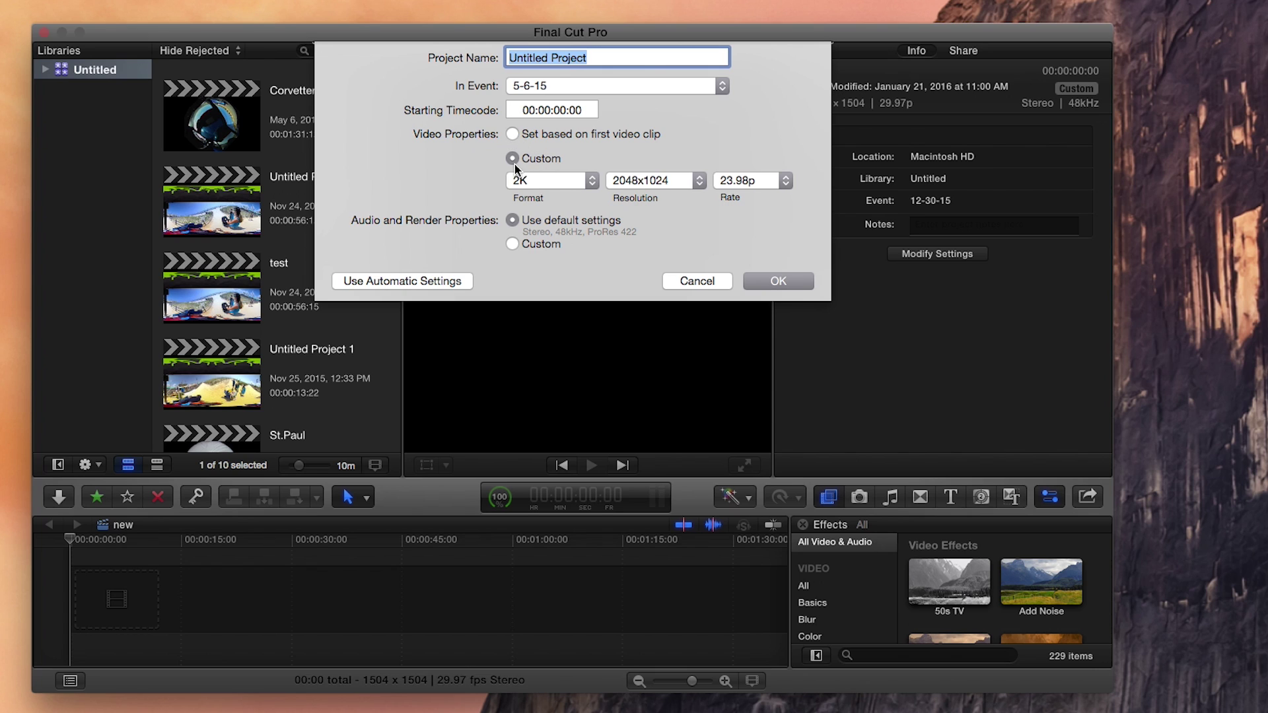
click(548, 174)
click(545, 242)
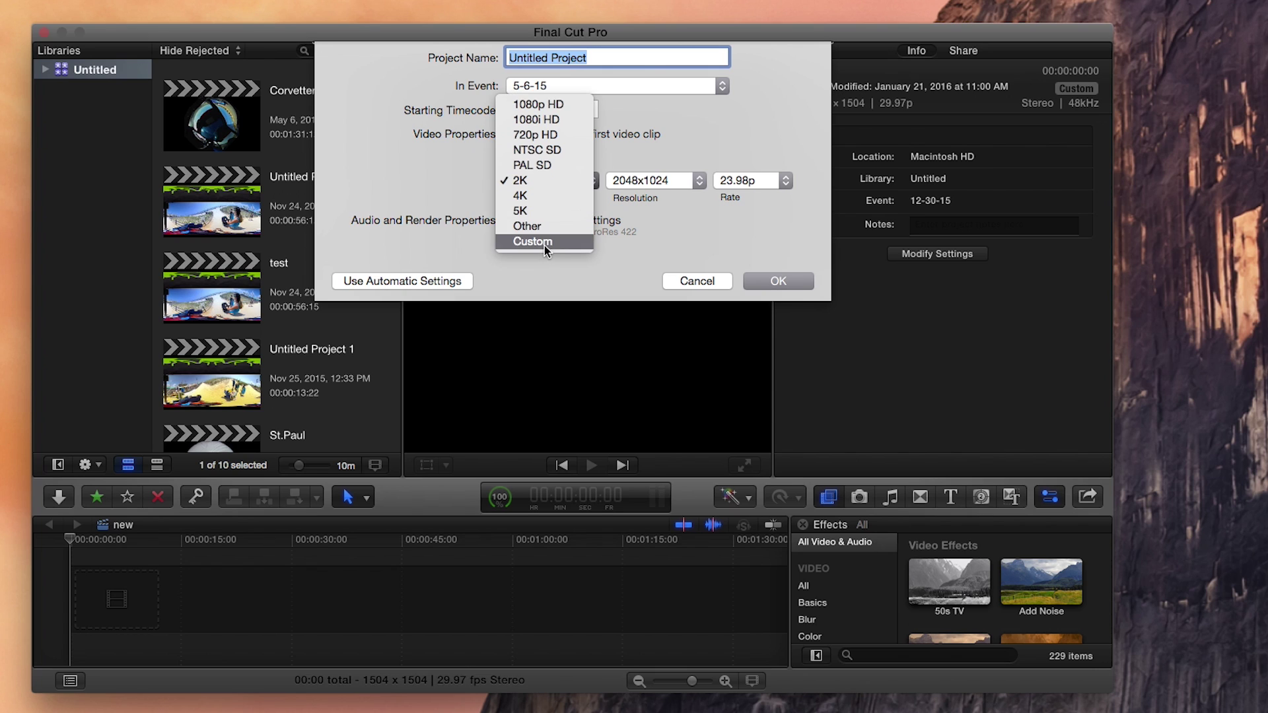
click(632, 181)
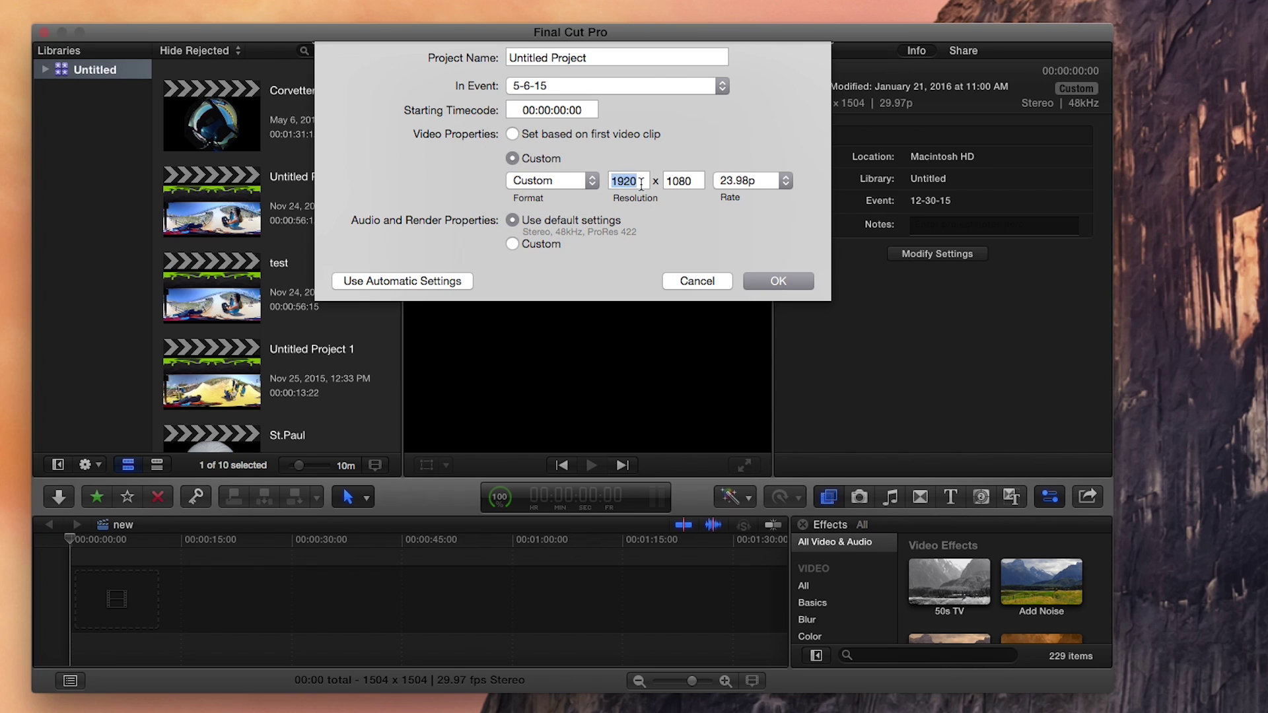
text(1504)
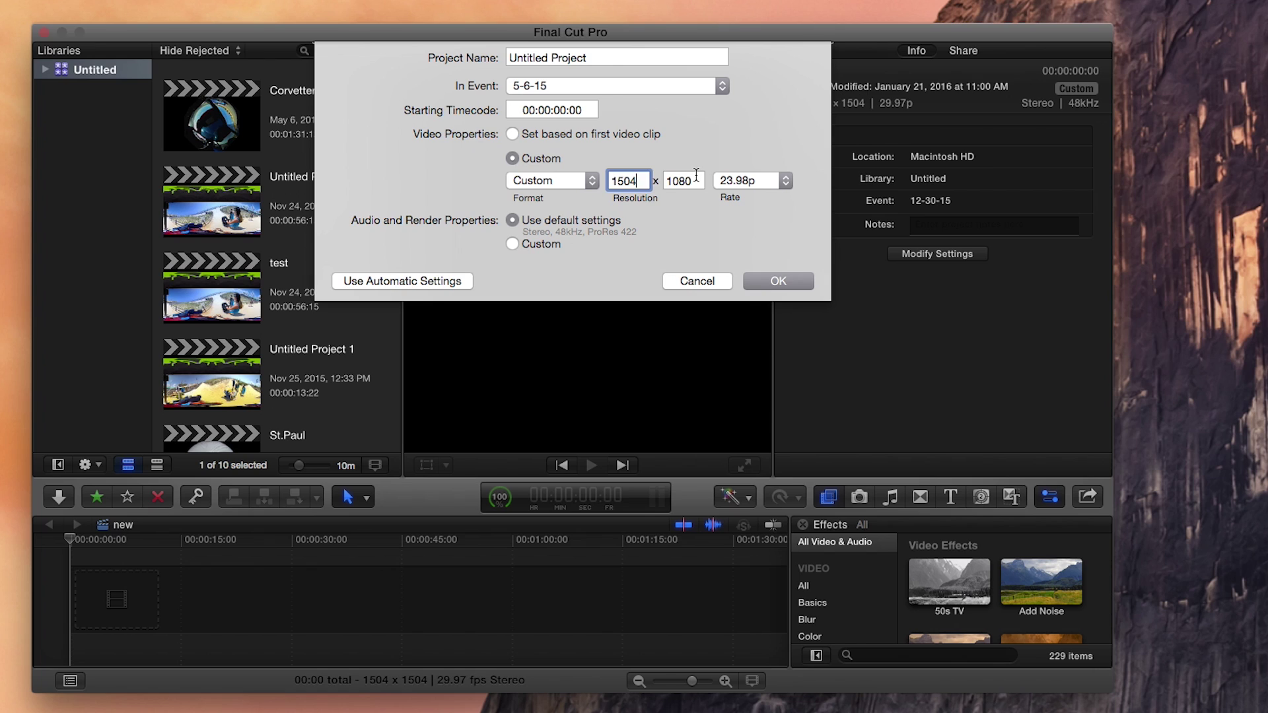
key(Tab)
text(15)
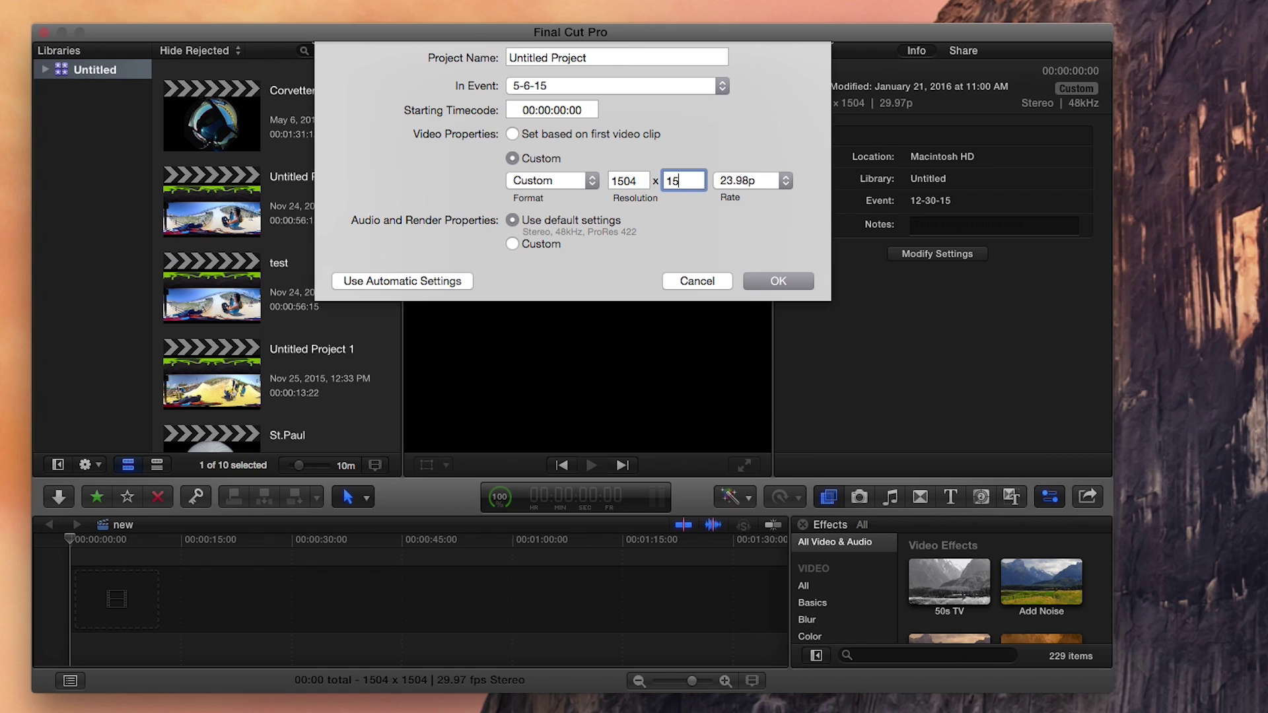
text(04)
Set the frame rate to 29.97p, name the project 360demo, and create it
click(740, 183)
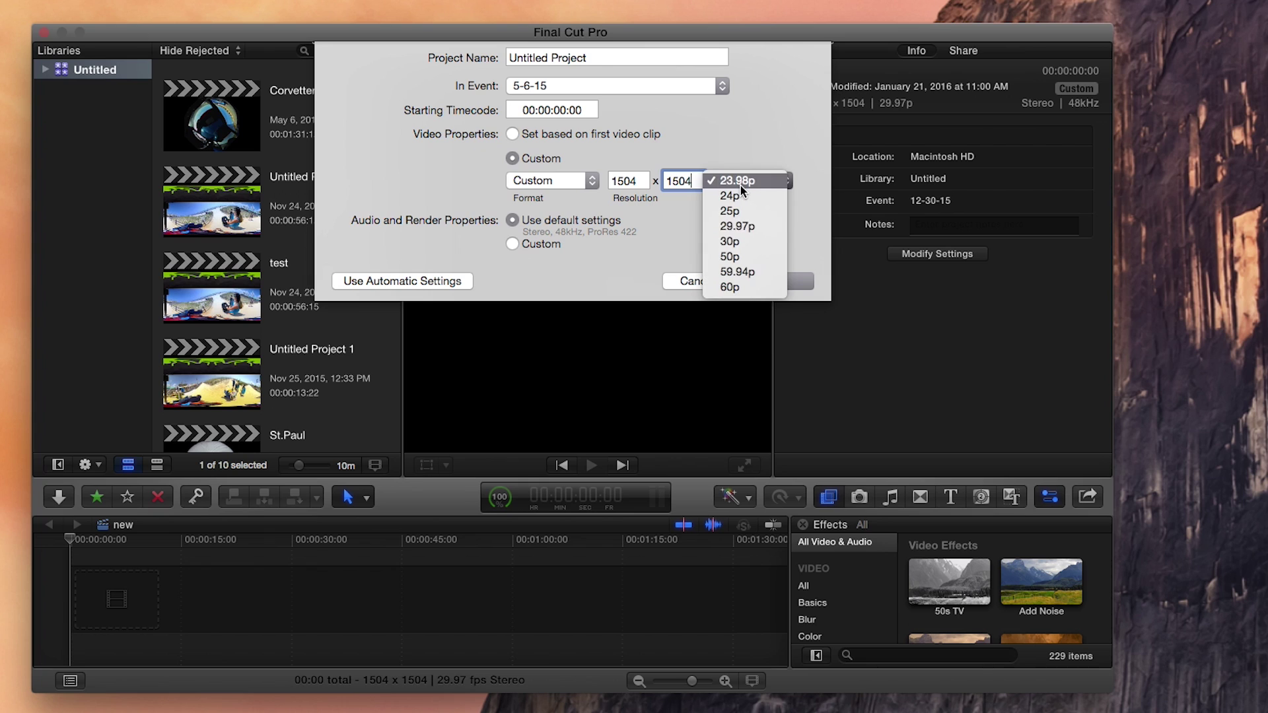
click(739, 227)
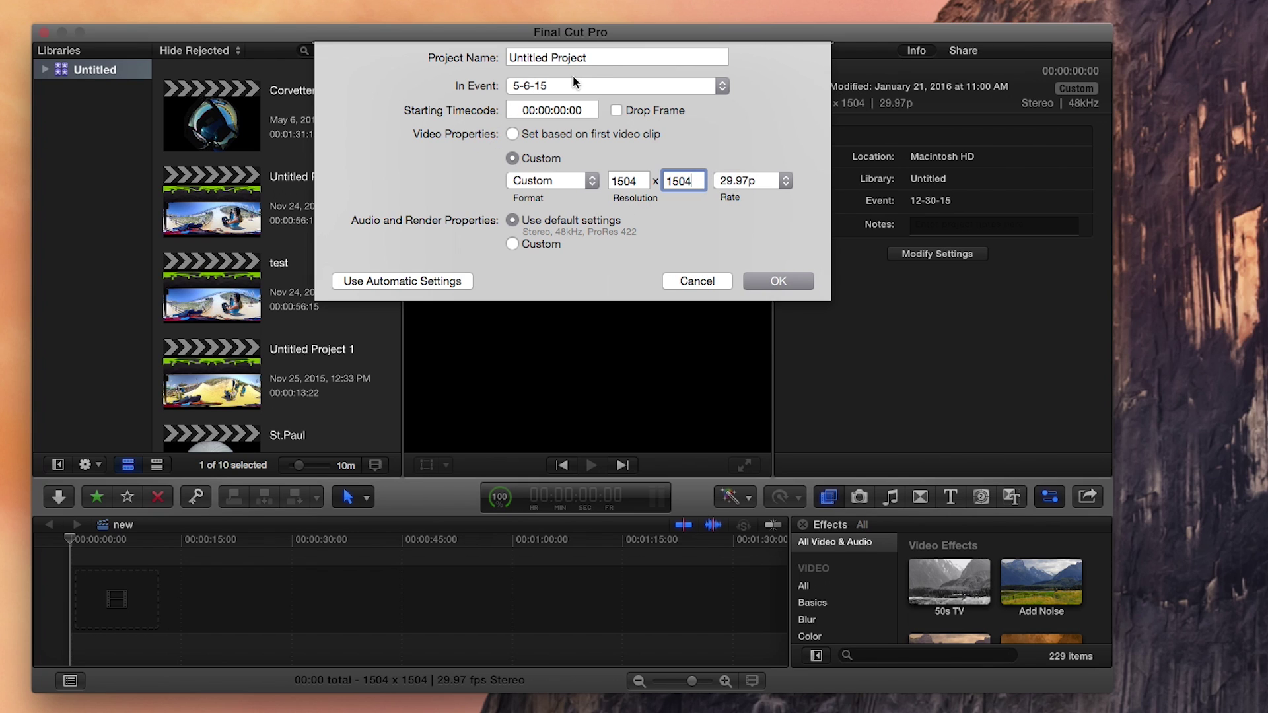
drag(586, 57, 432, 34)
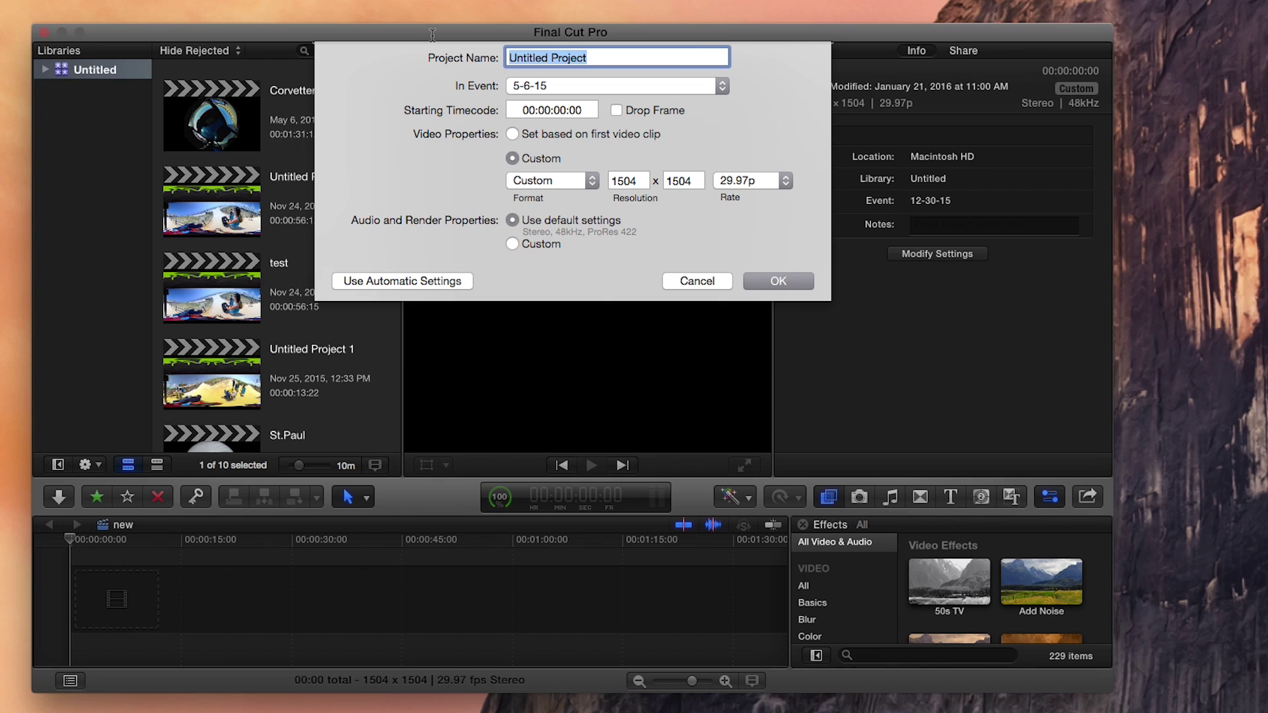
text(360)
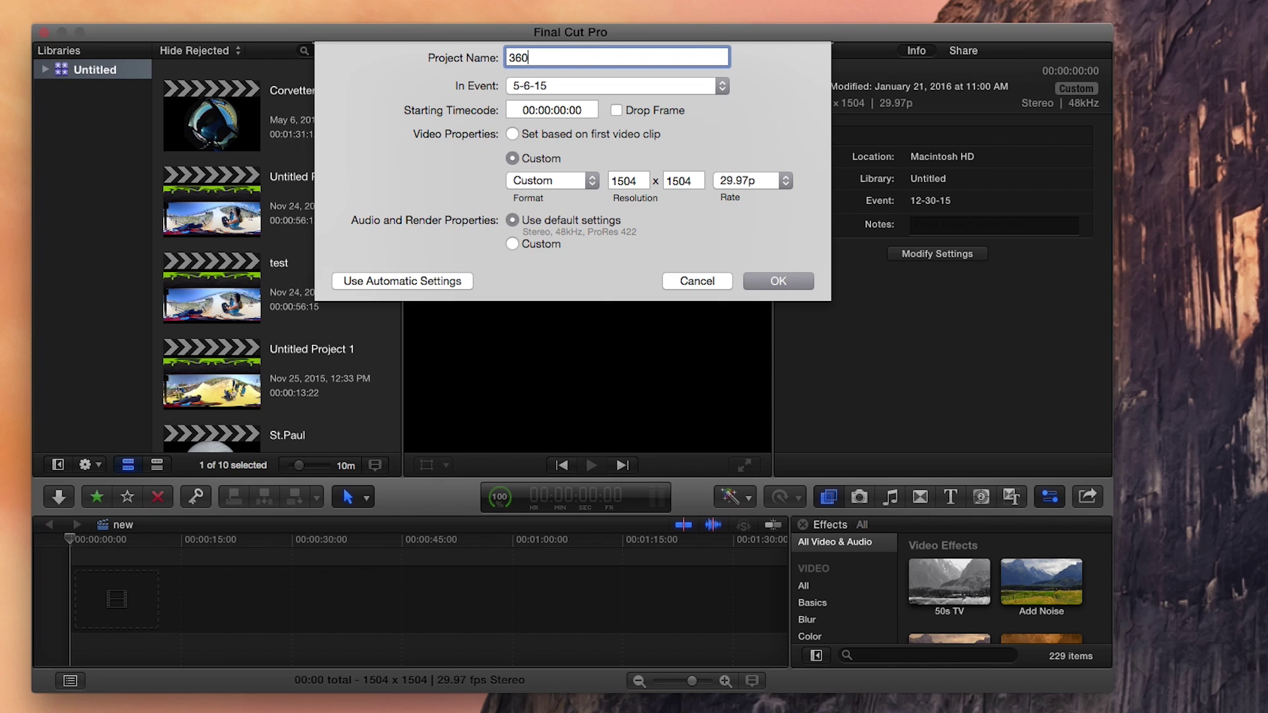
text(demo)
click(769, 280)
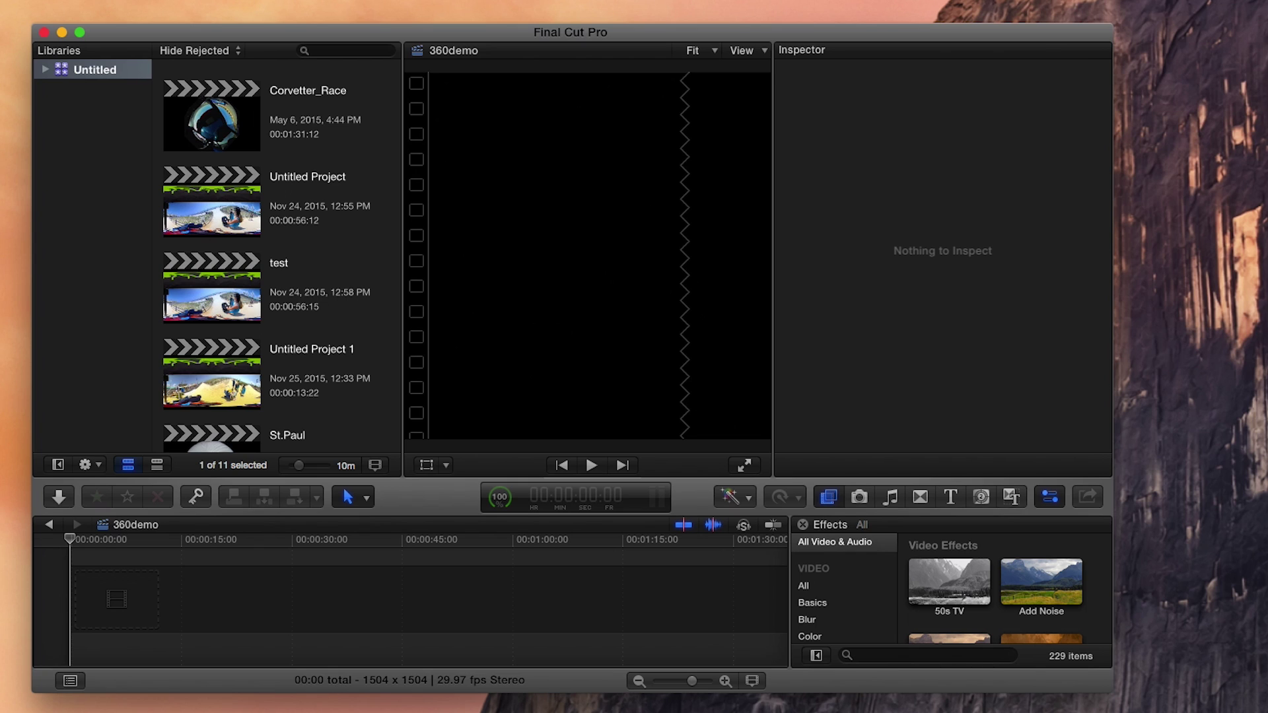
Create a new event named demo
key(alt+n)
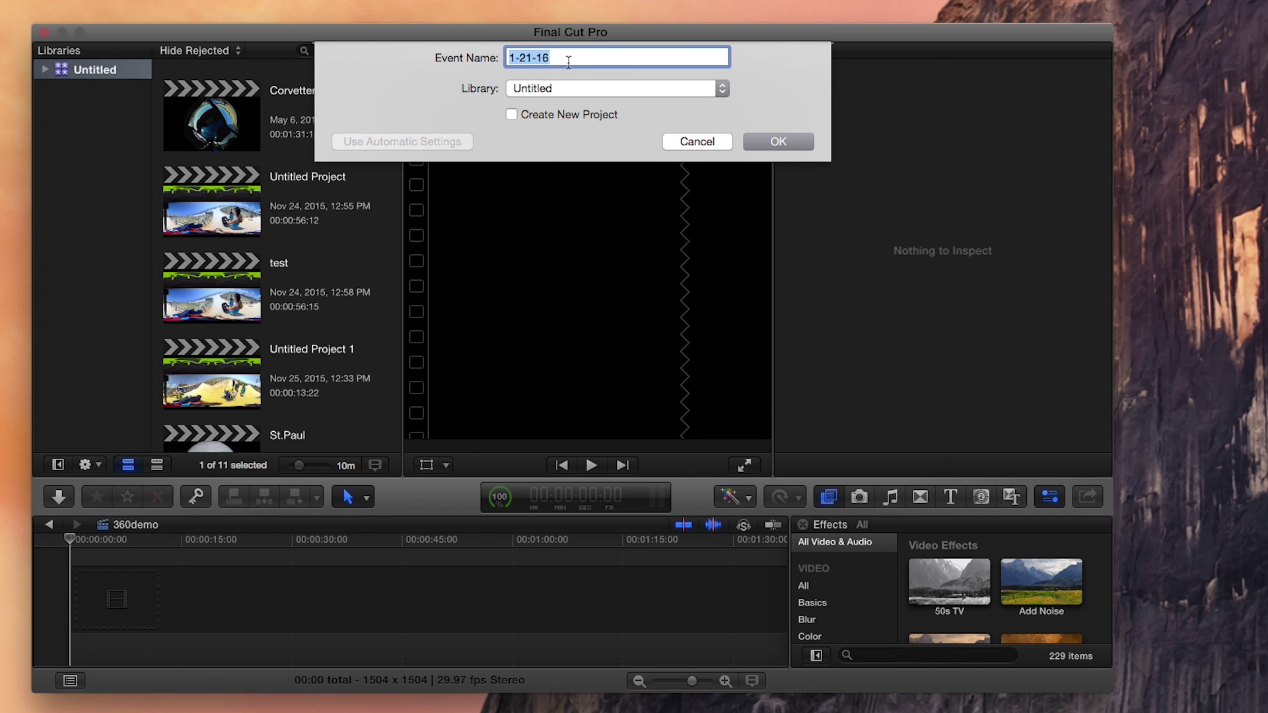
text(demo)
key(Return)
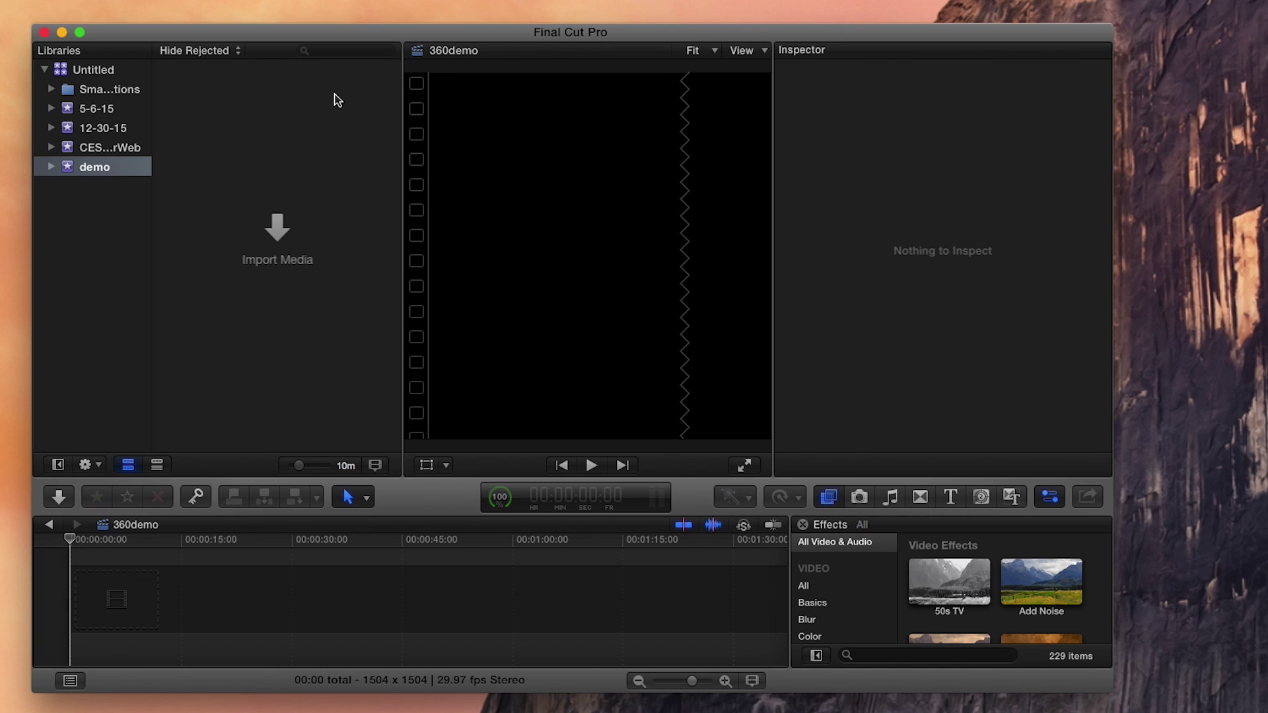
Import Record_0000015_000.mp4 from the Desktop's CES 360 folder into the event
click(278, 232)
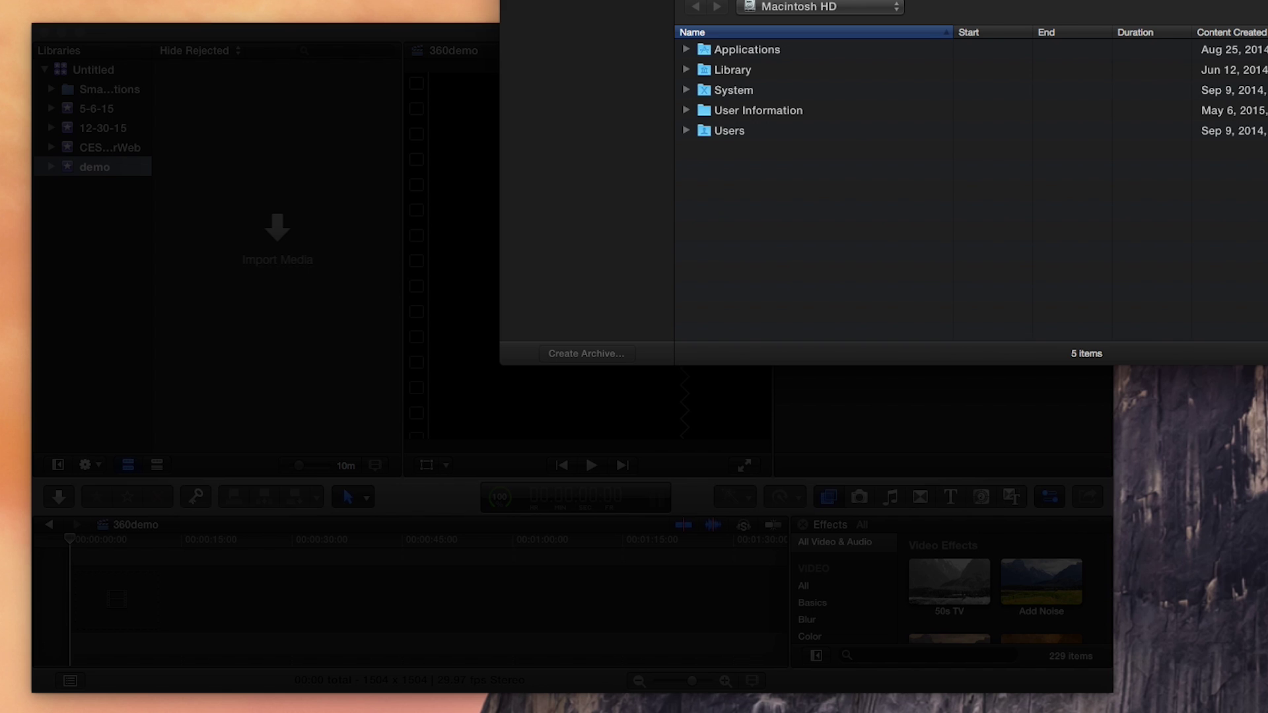
scroll(759, 187, down, 5)
scroll(759, 187, down, 2)
click(720, 151)
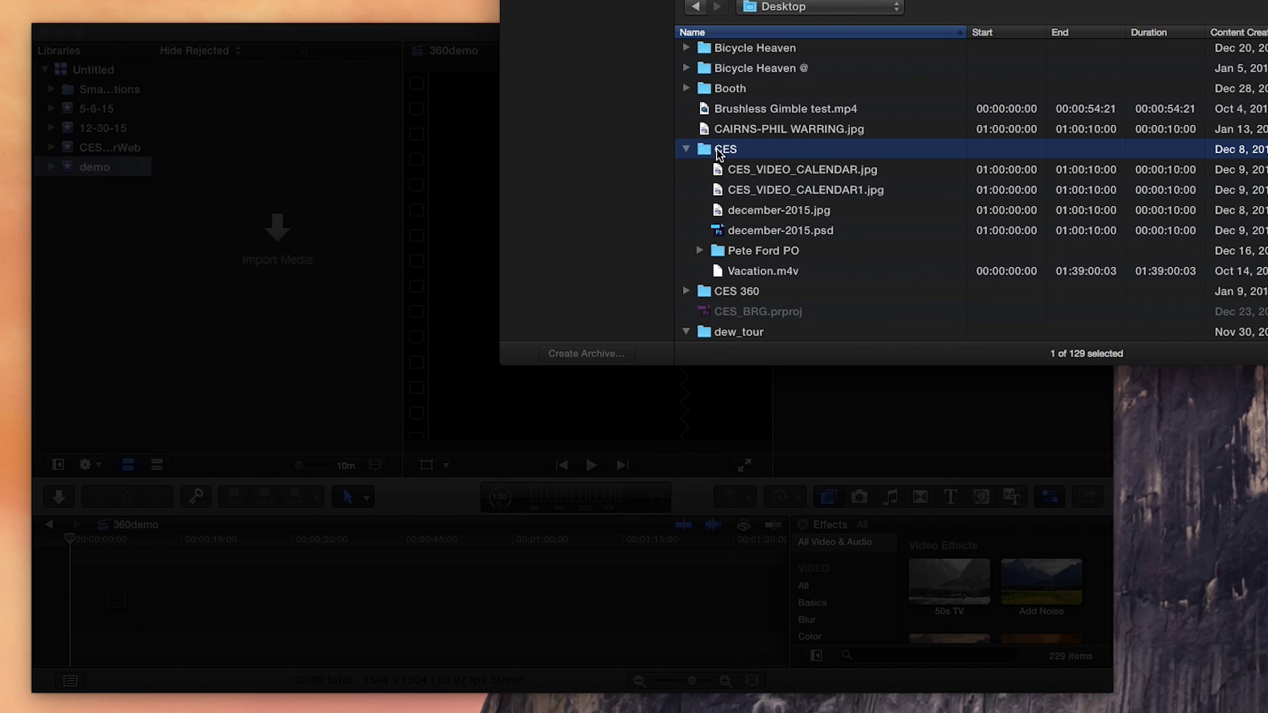
click(686, 291)
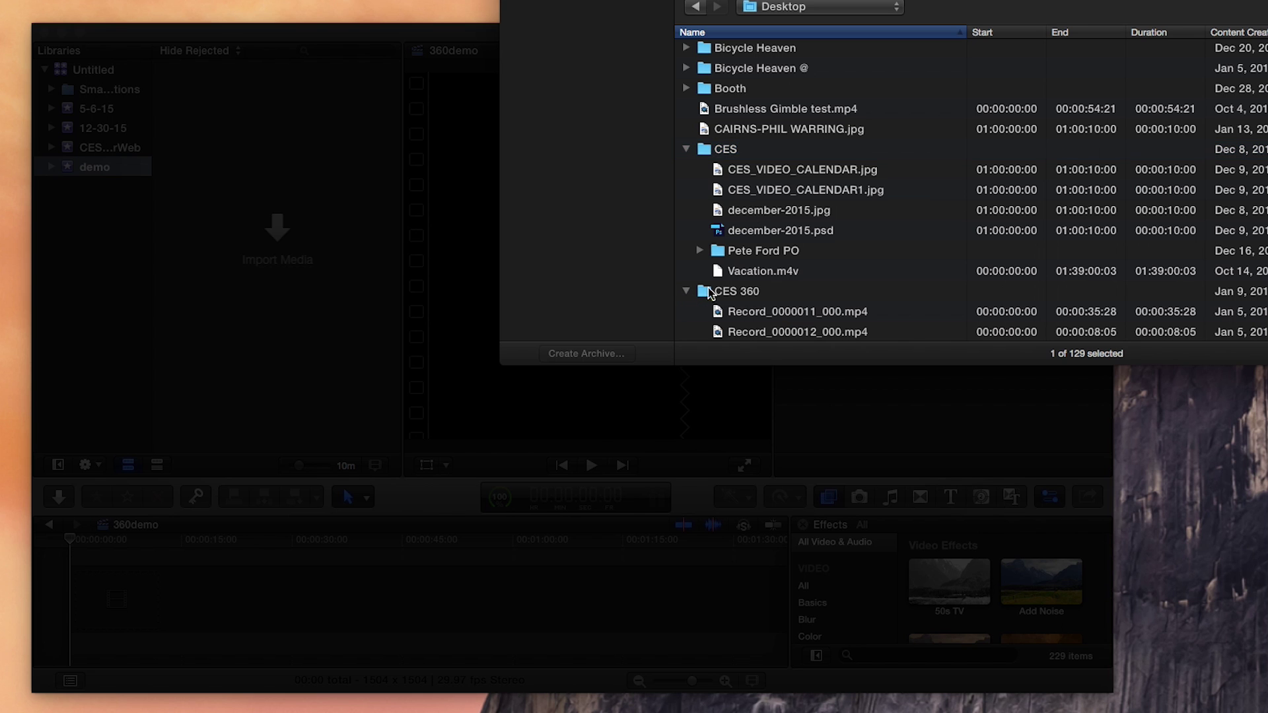
scroll(710, 290, down, 4)
click(781, 237)
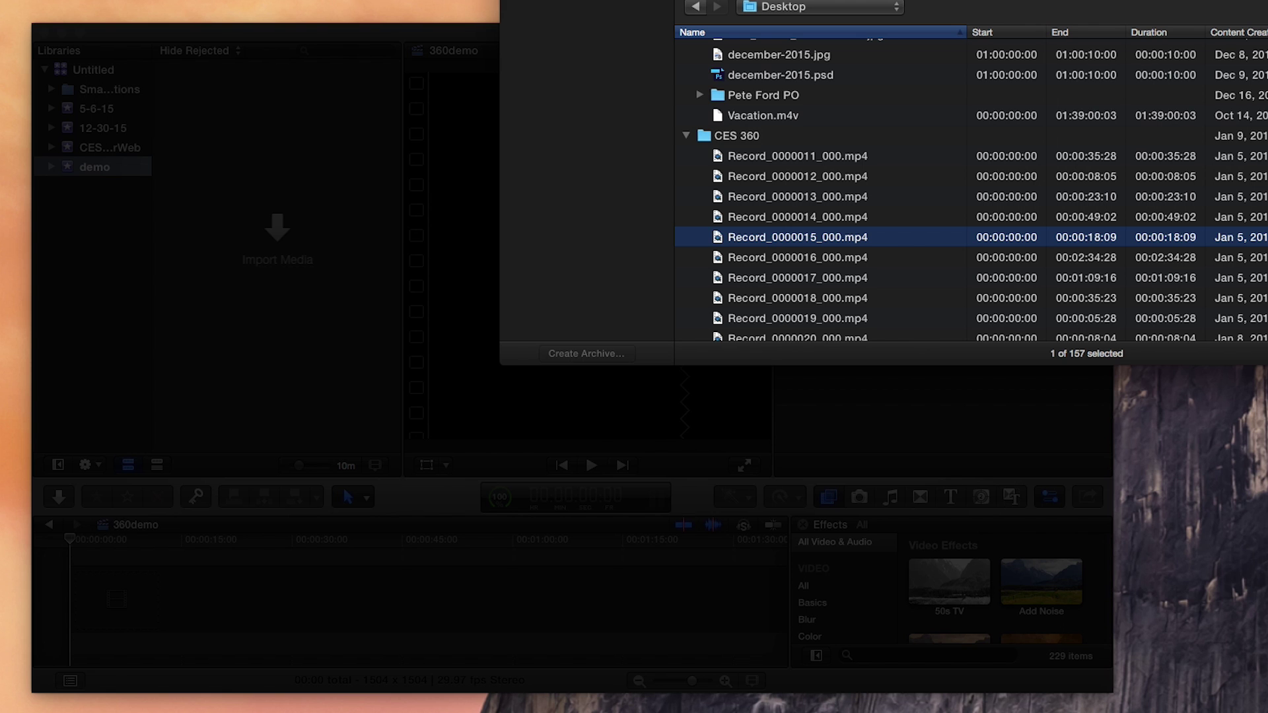
key(Return)
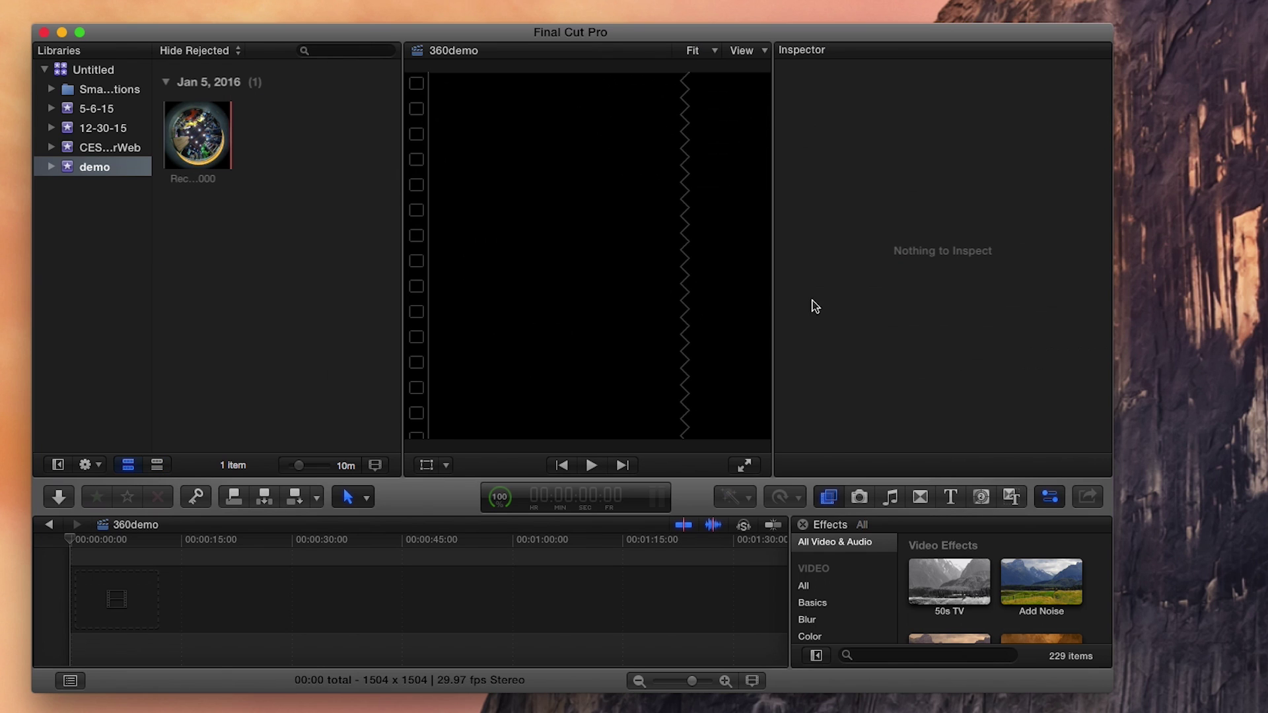
Add the Record clip's first five seconds to the 360demo timeline and skim the result
click(189, 132)
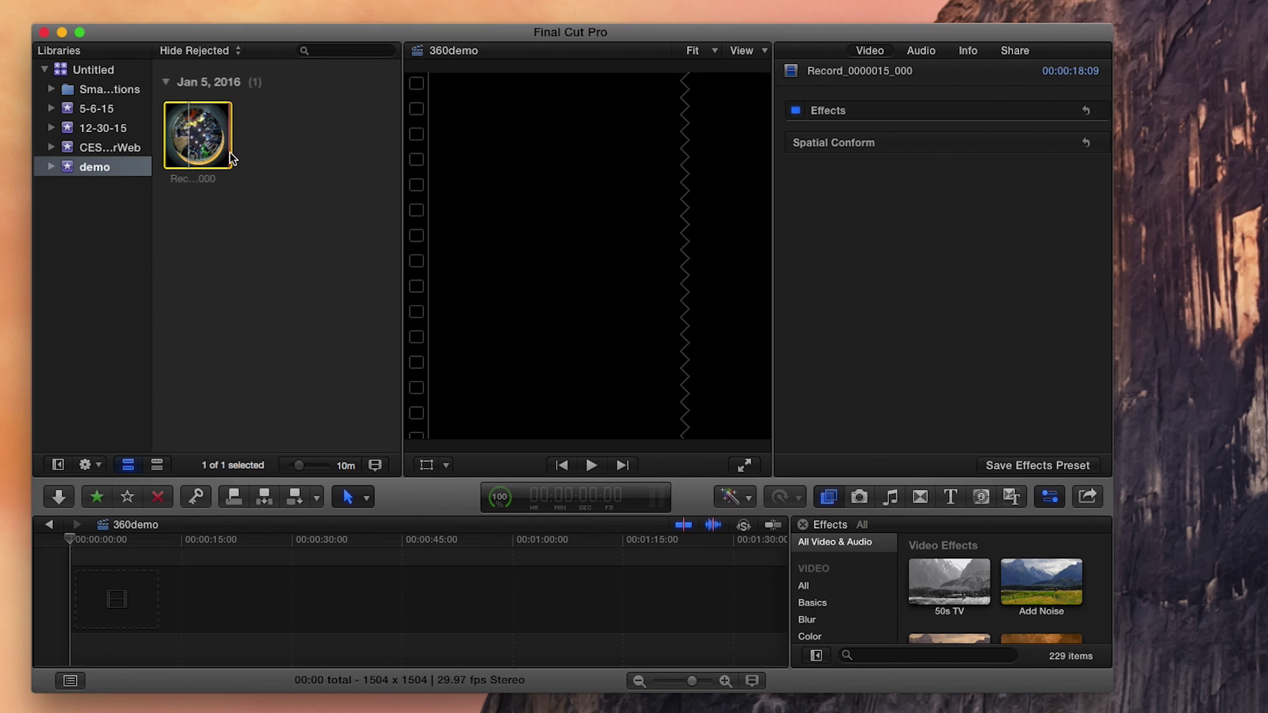
drag(232, 153, 97, 598)
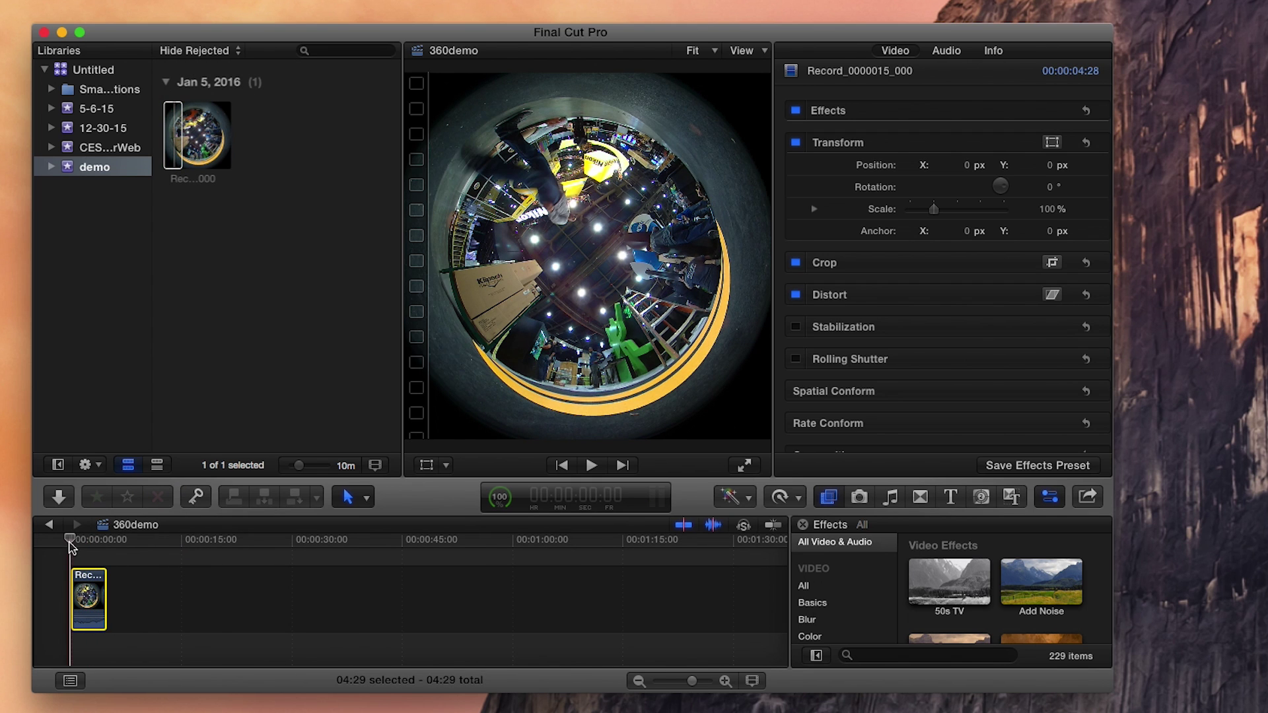
mouse_move(71, 547)
mouse_down()
mouse_move(95, 548)
mouse_move(72, 548)
mouse_up()
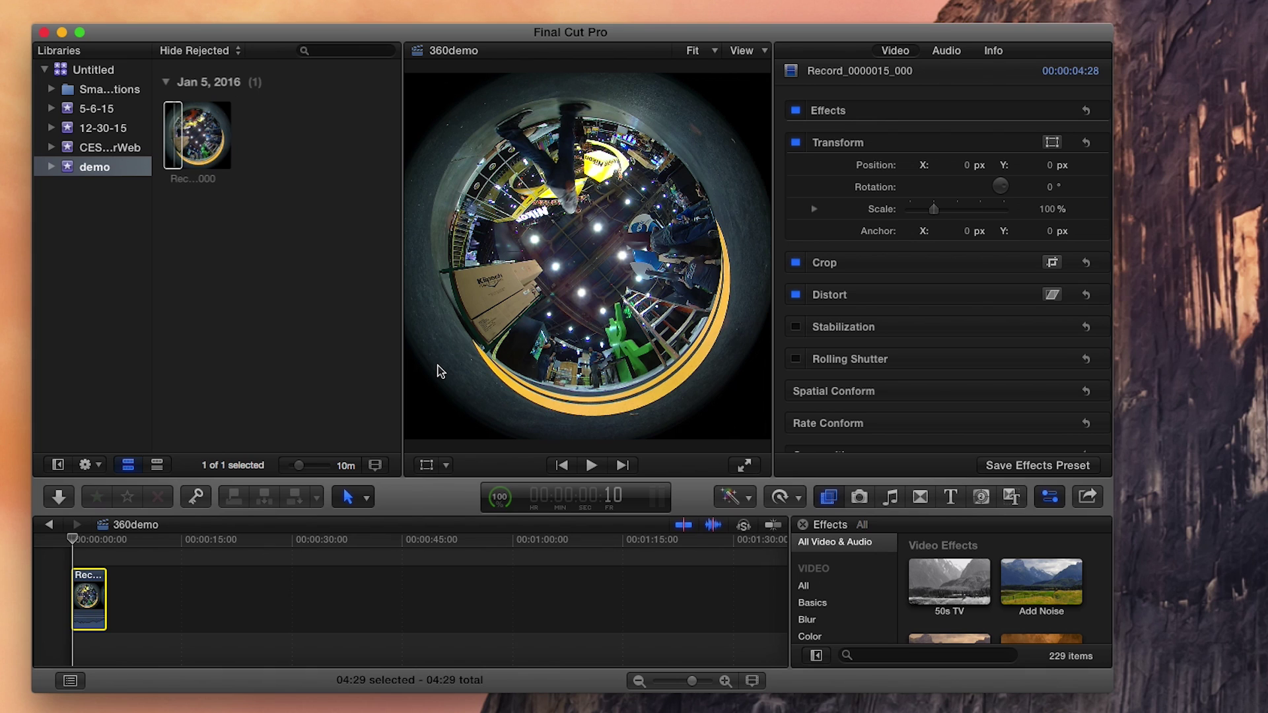
click(211, 155)
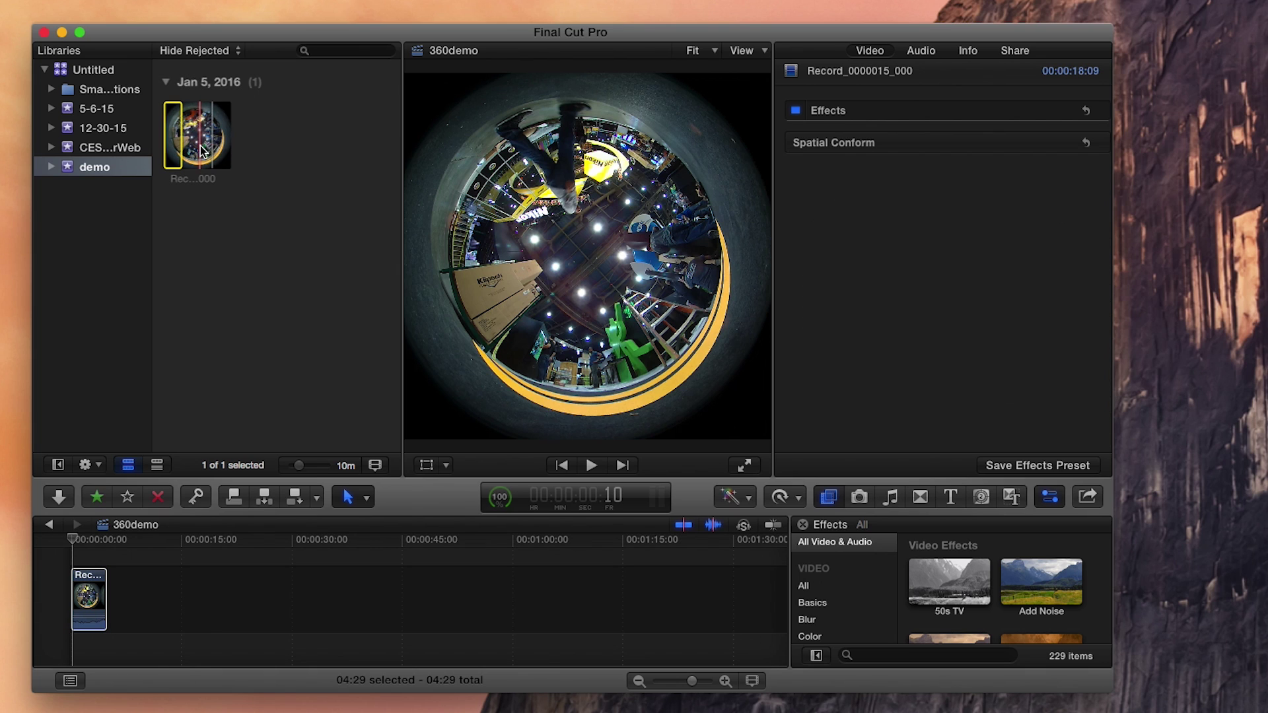
Append a later five-second range of the Record clip, then play the 10:06 timeline from the start
drag(202, 150, 130, 605)
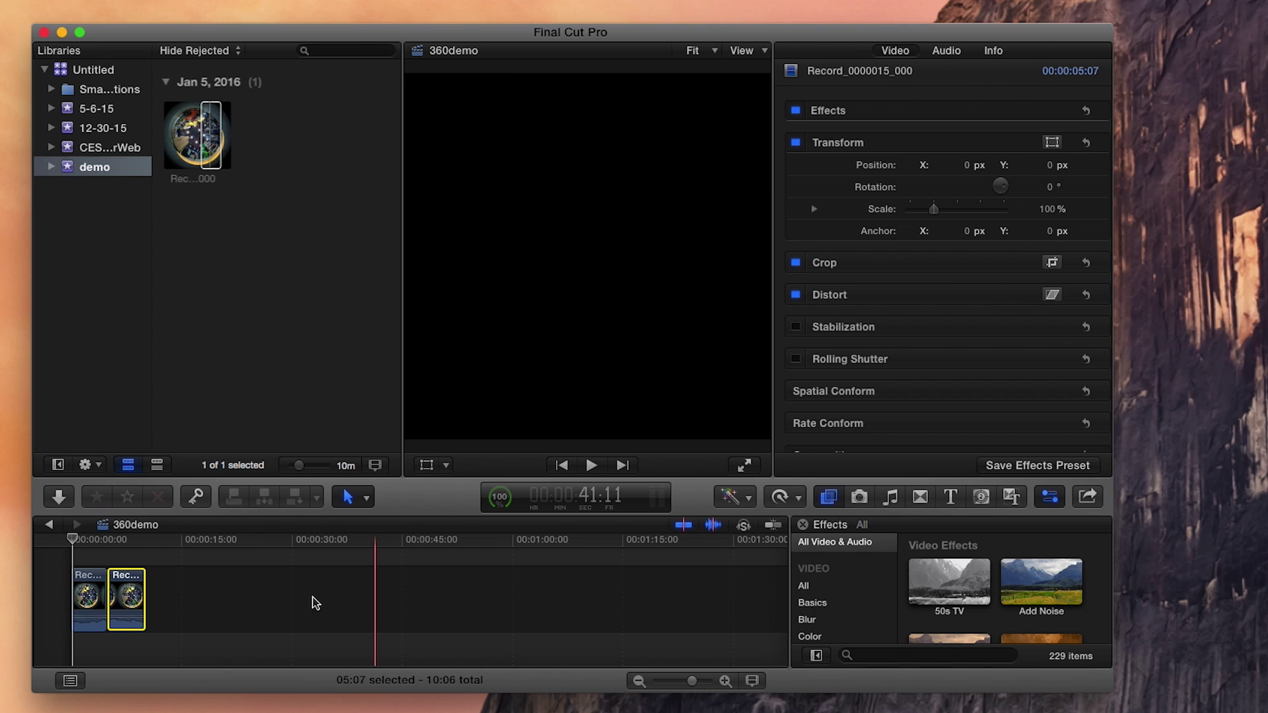
click(84, 565)
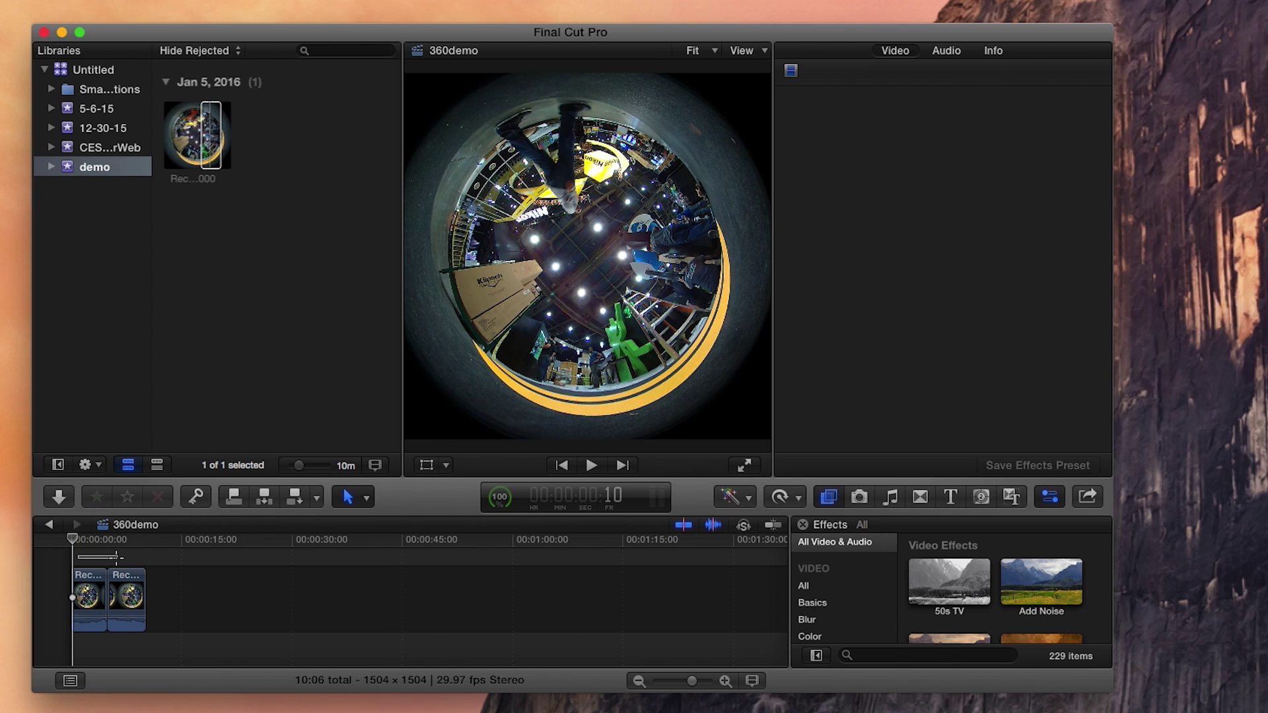
mouse_move(77, 545)
mouse_down()
mouse_move(127, 550)
mouse_move(86, 548)
mouse_up()
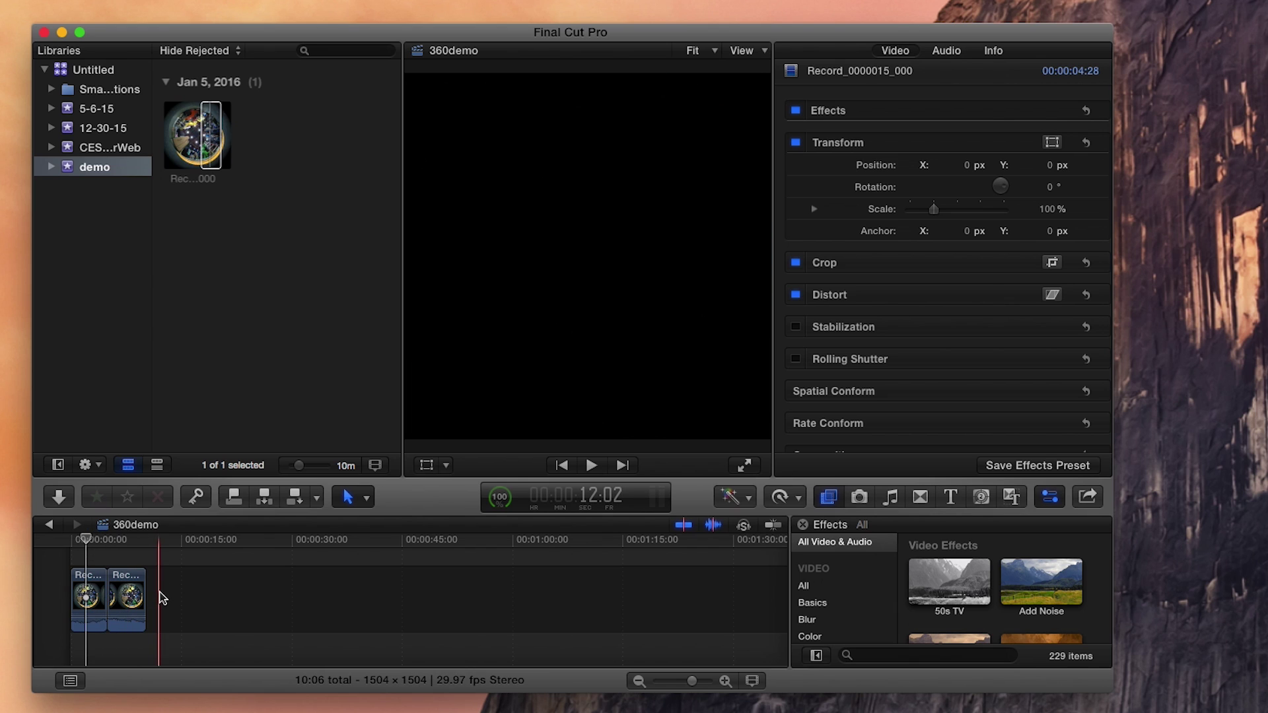
key(Home)
key(space)
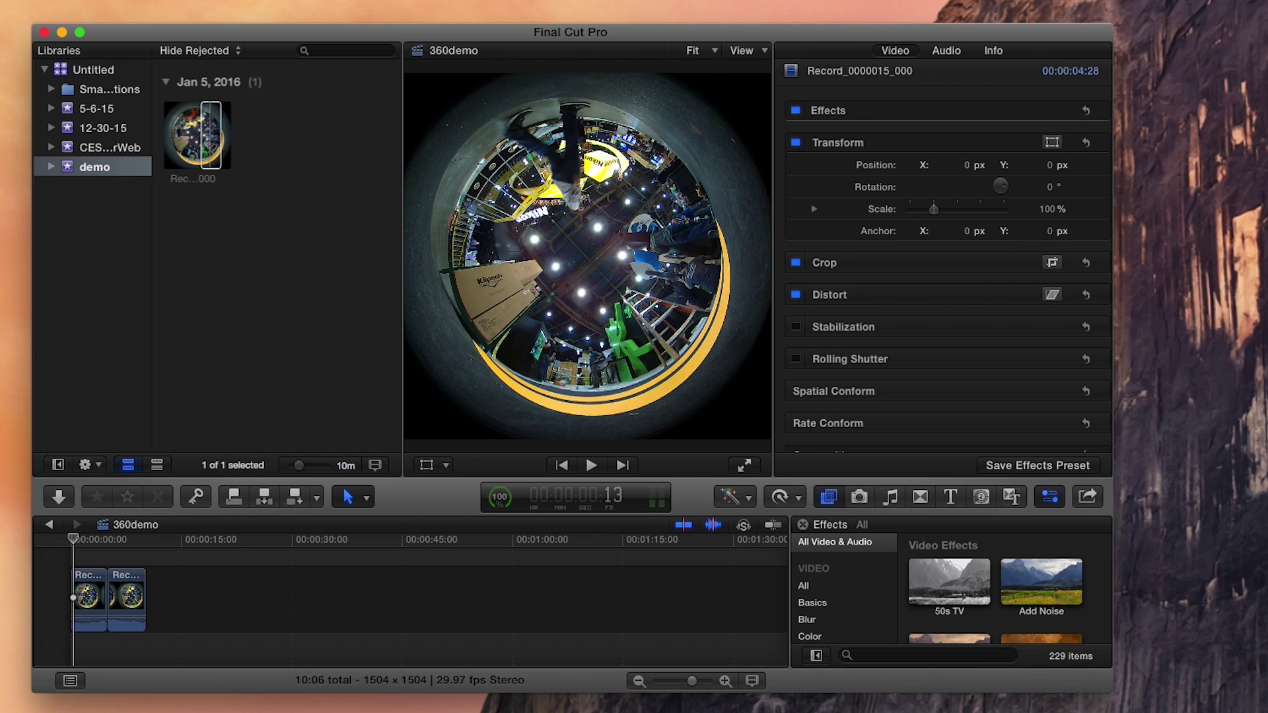
key(super+e)
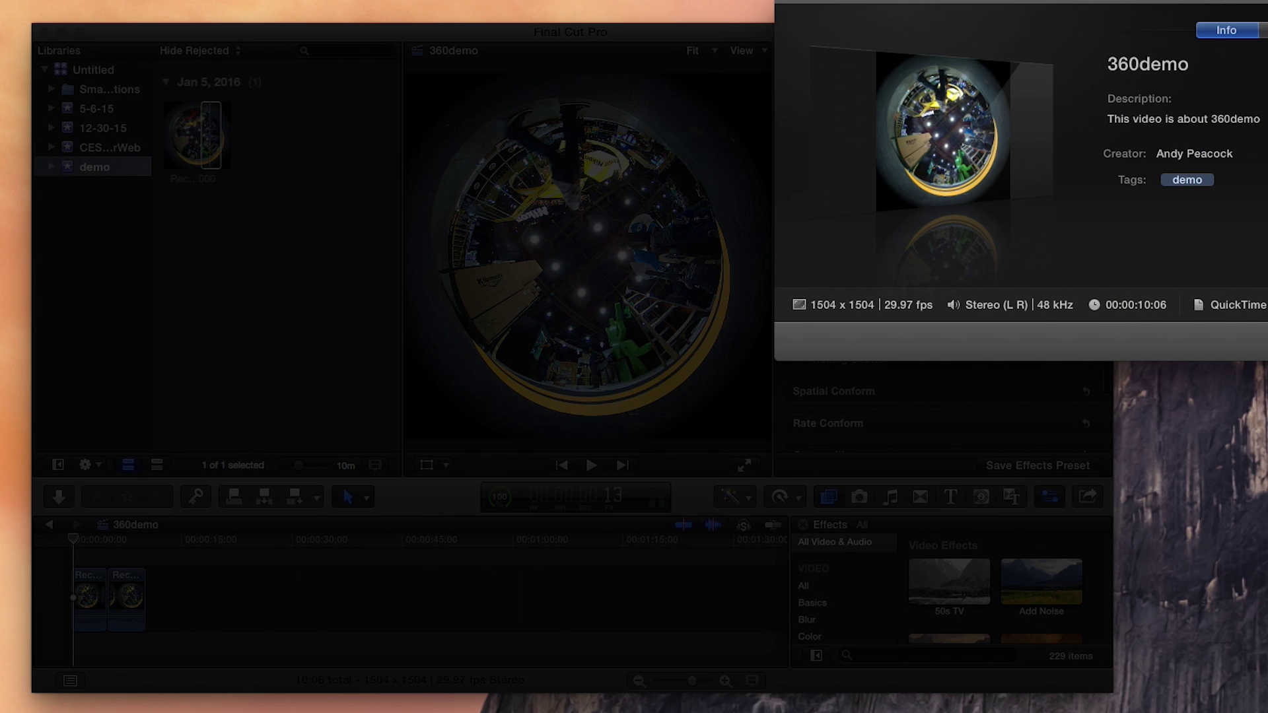
Export 360demo as an H.264 master file named 360demo to the Desktop
drag(944, 3, 403, 26)
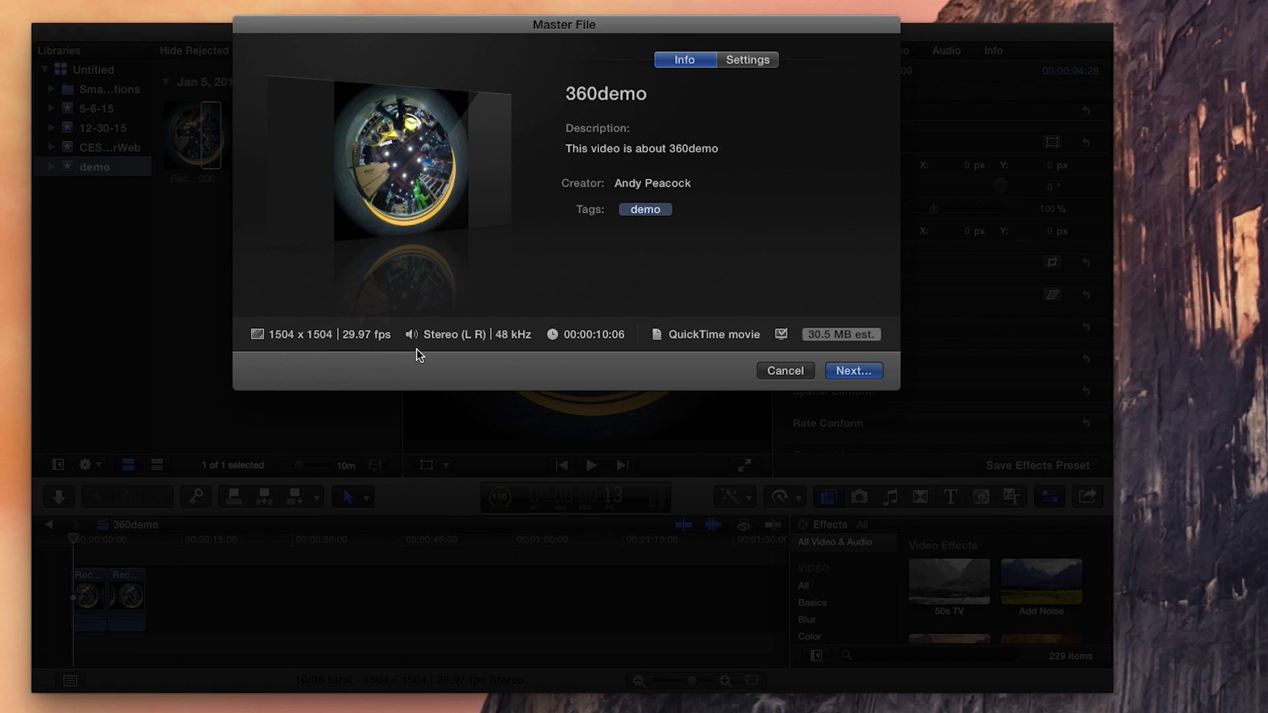
click(751, 62)
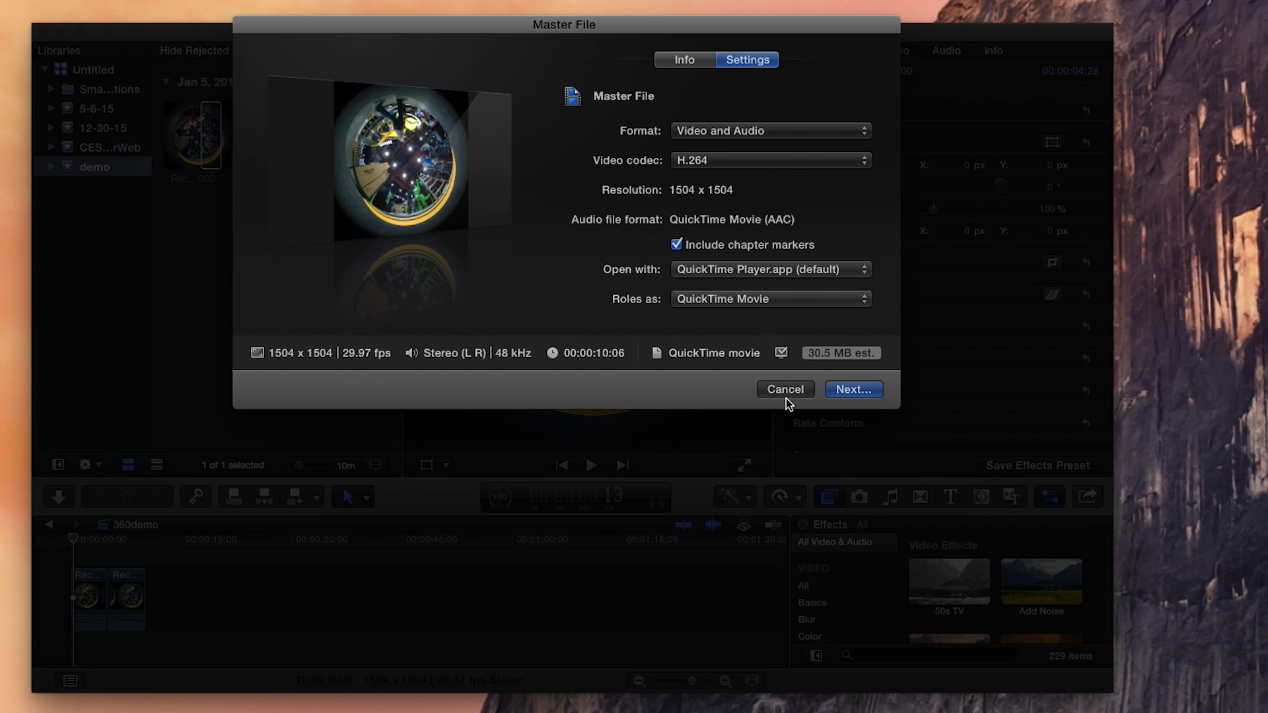
click(850, 389)
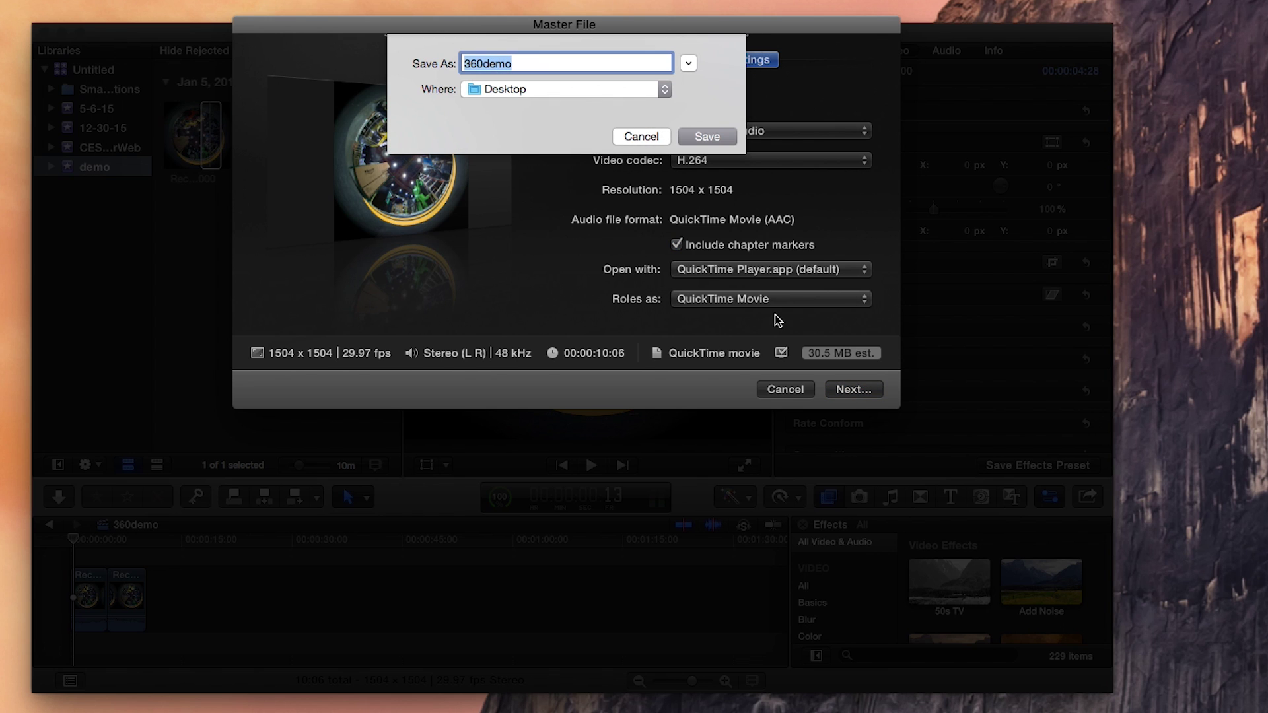
click(707, 137)
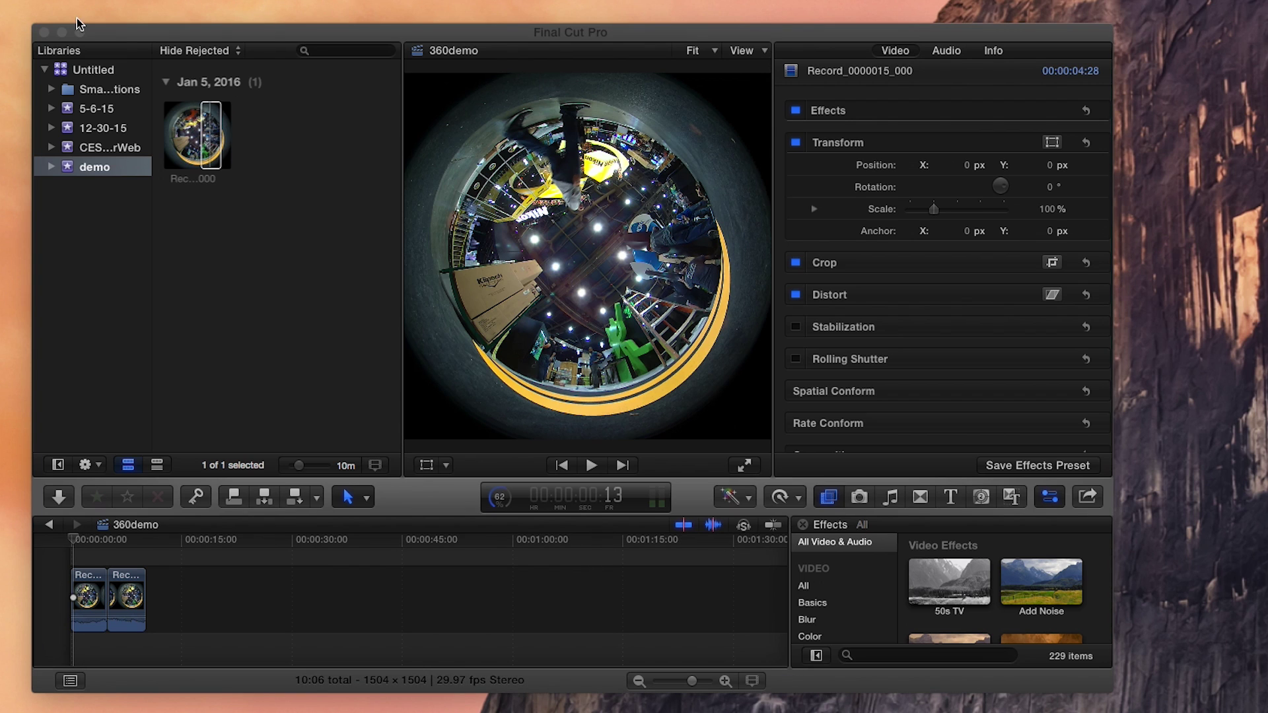
Hide Final Cut Pro and change 360demo.mov's extension to .mp4 on the Desktop
click(62, 33)
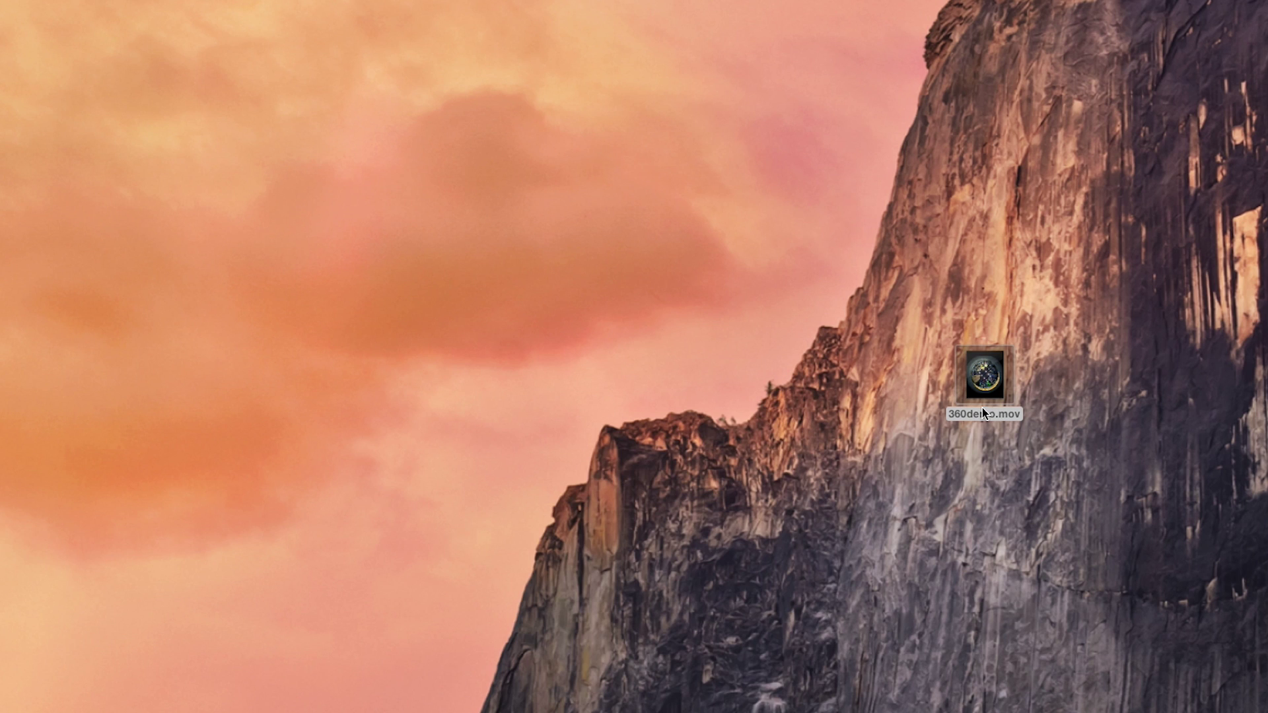
drag(977, 395, 537, 305)
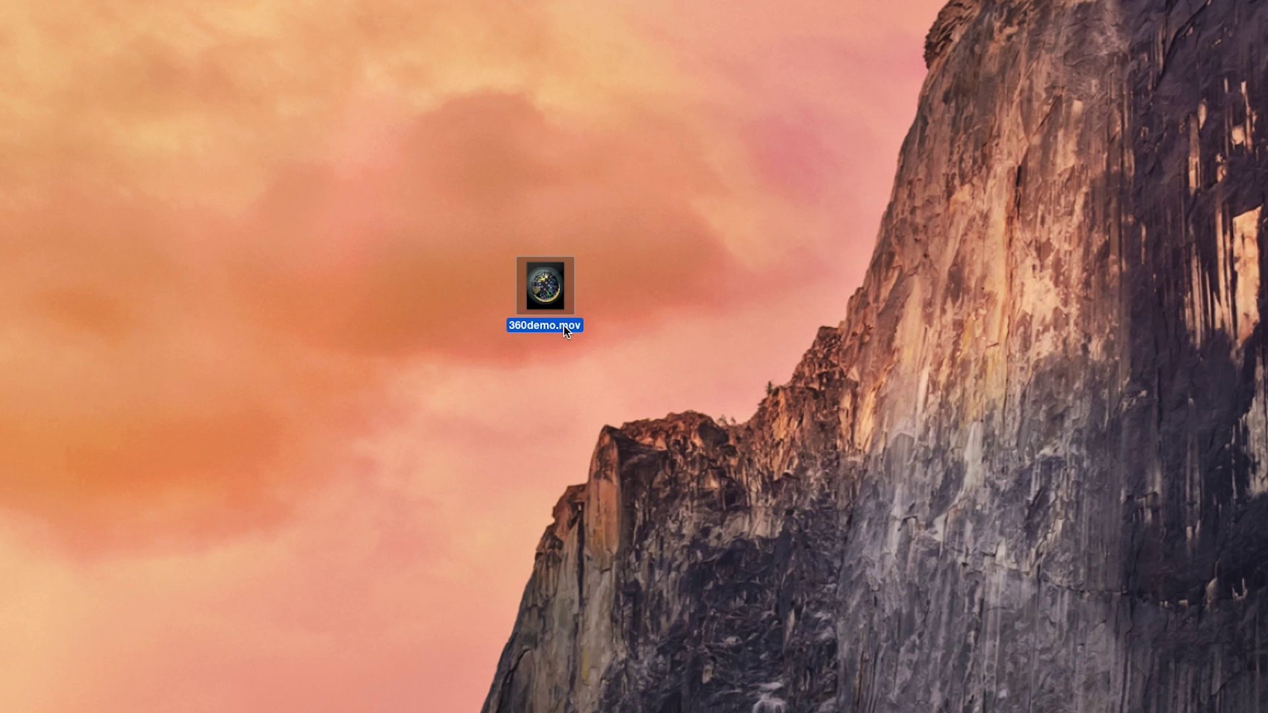
click(564, 327)
drag(559, 326, 600, 328)
text(.mp4)
click(607, 453)
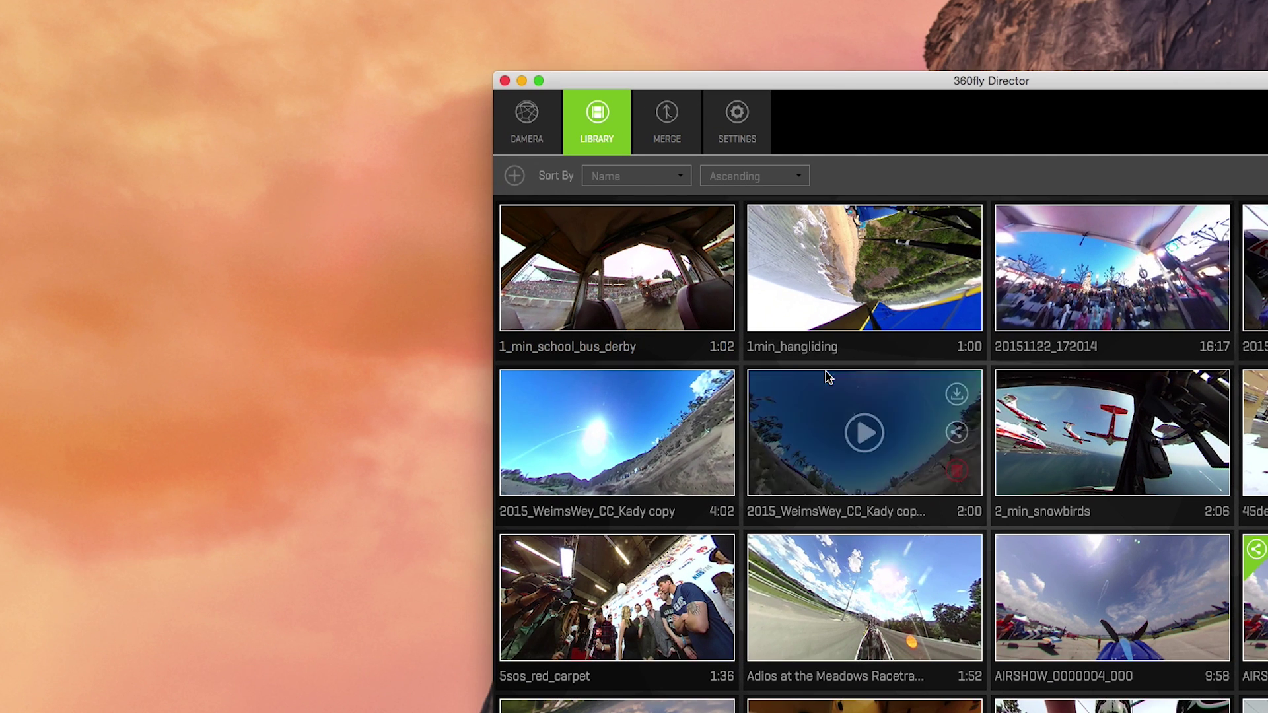
Load 360demo.mp4 into 360fly Director and play it, panning toward the Nikon booth and ladder
drag(829, 74, 1098, 47)
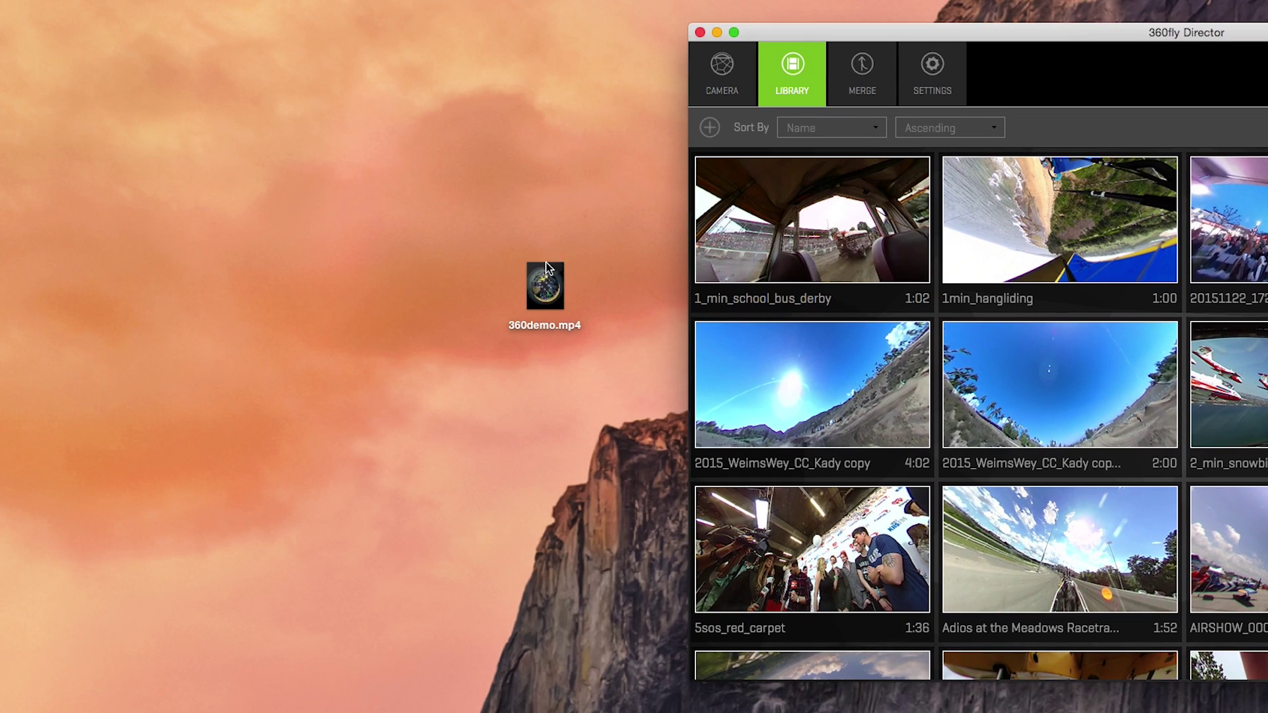
drag(545, 285, 971, 412)
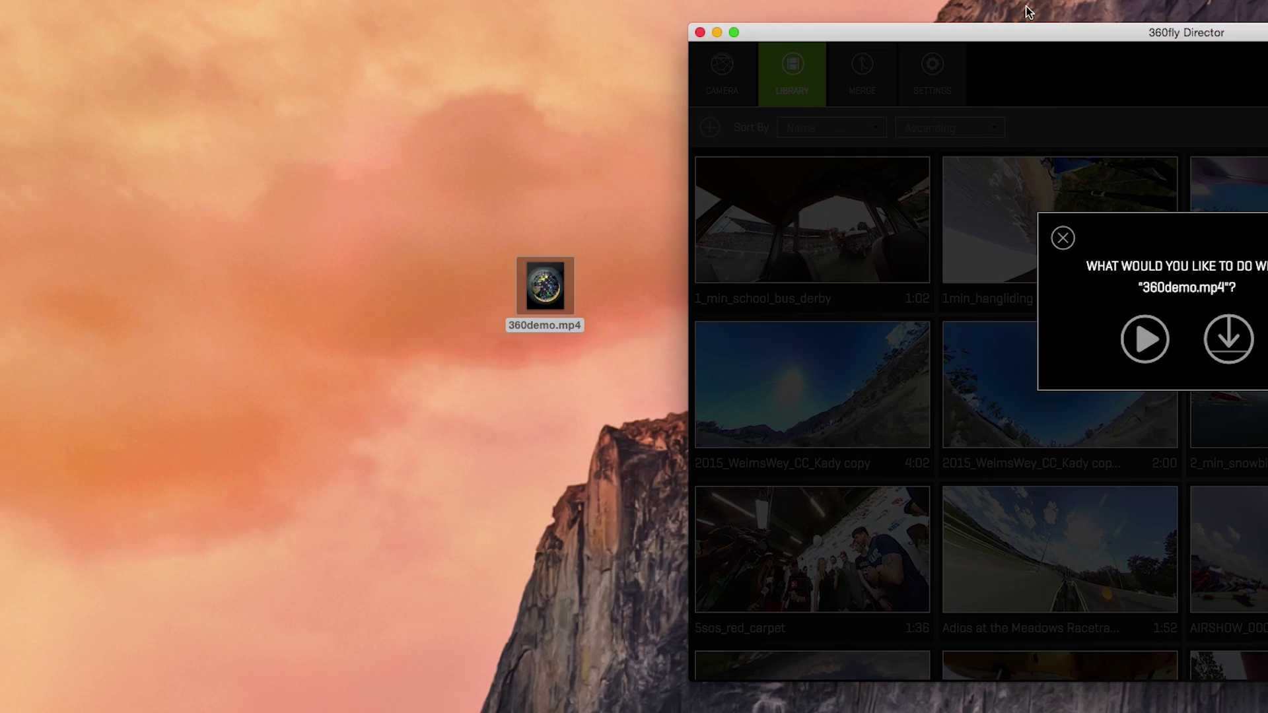
drag(1017, 30, 404, 31)
click(530, 342)
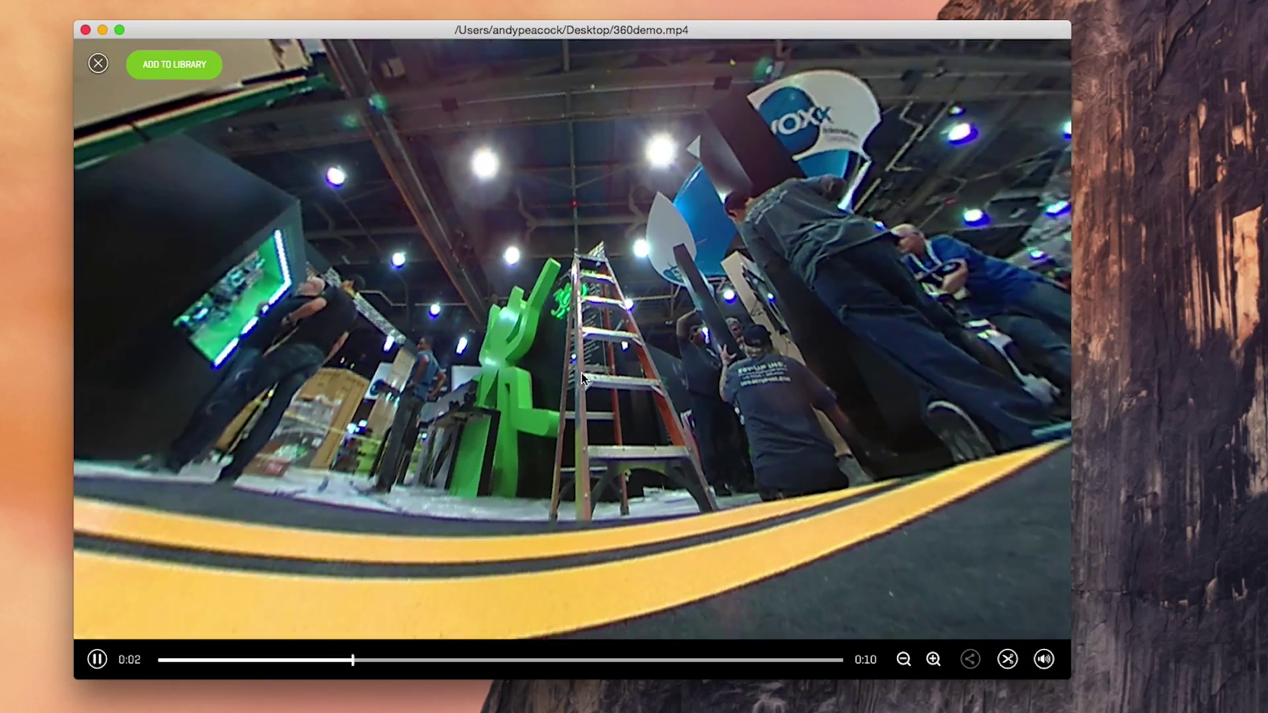
drag(581, 378, 690, 406)
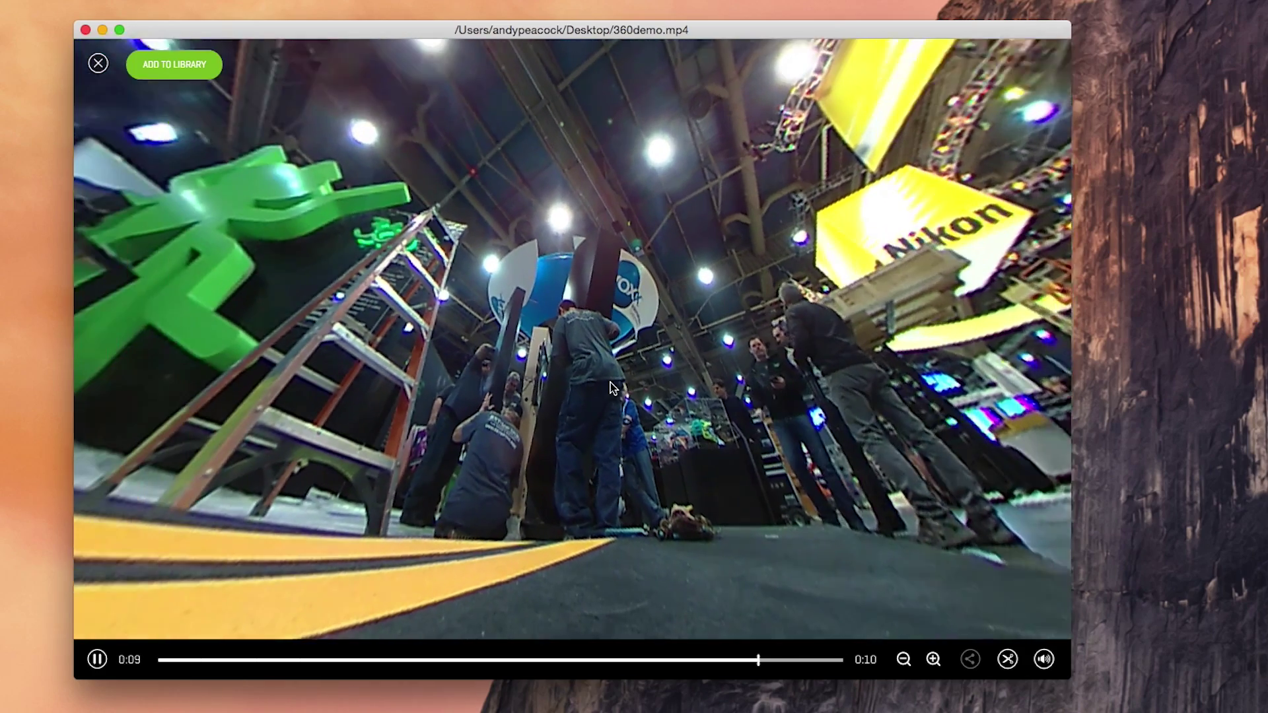
drag(656, 382, 462, 422)
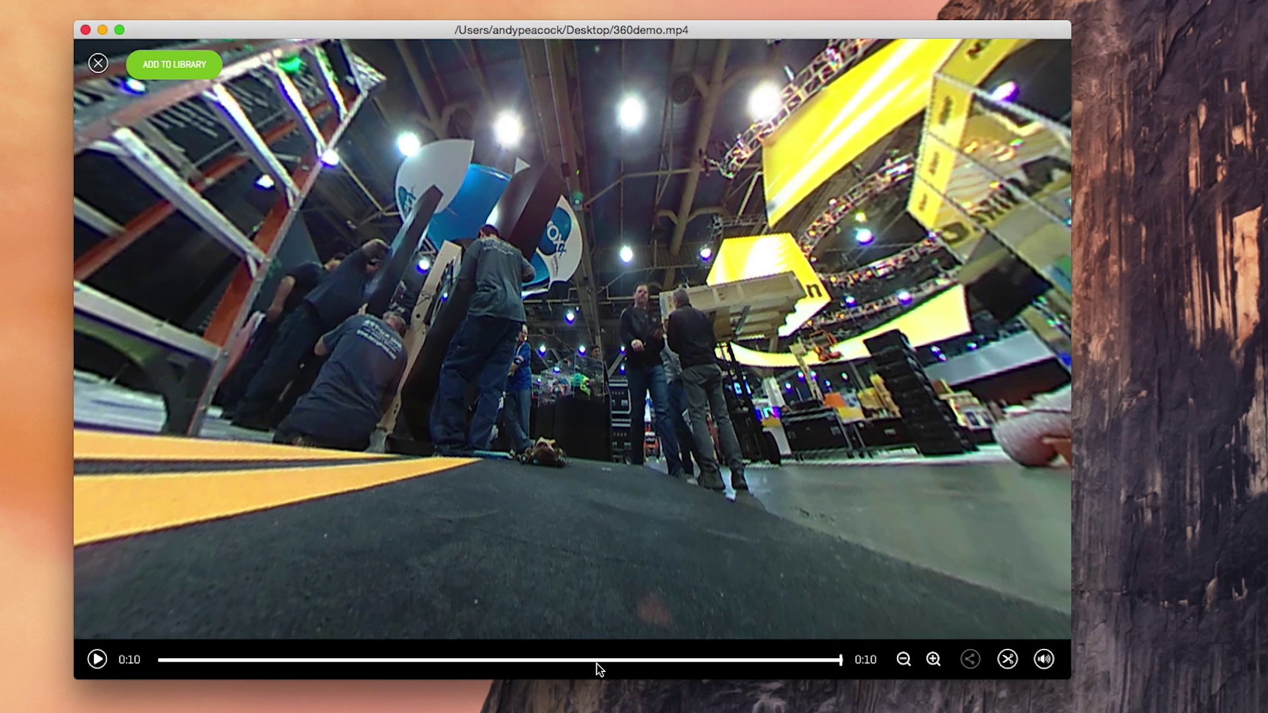
Trim the clip and save it under the name 360_trim
click(1008, 659)
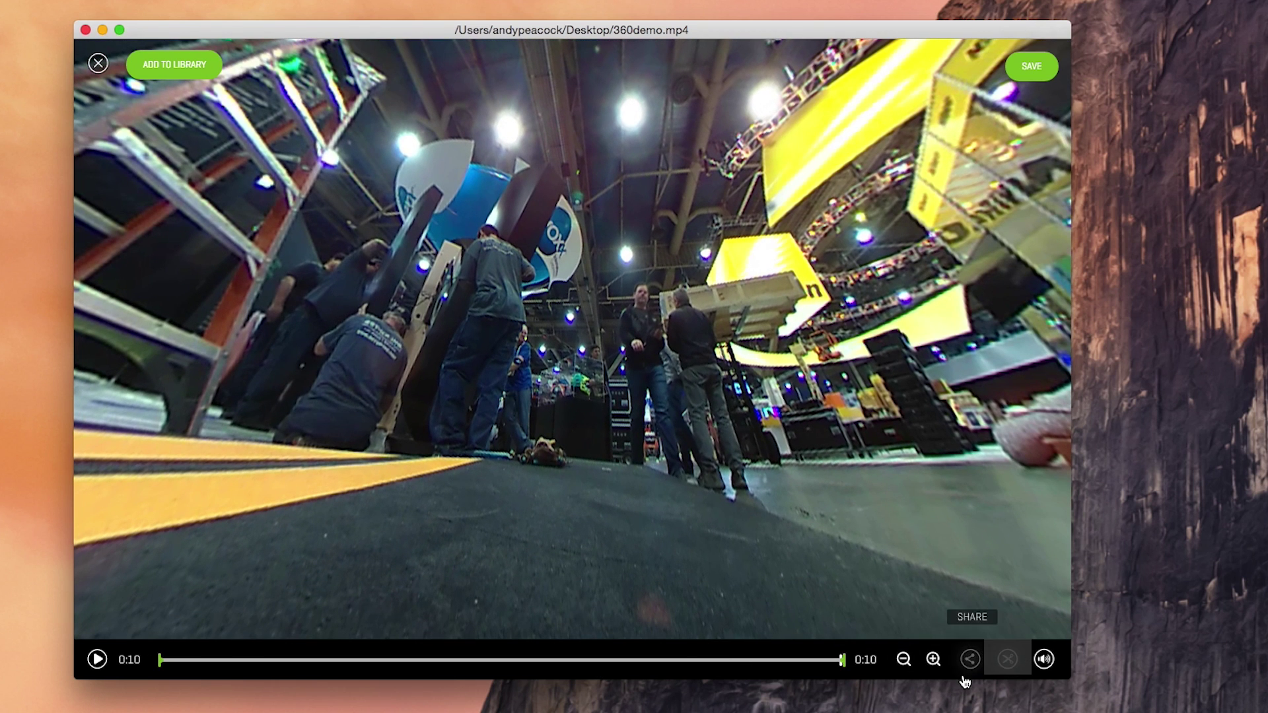
click(1030, 78)
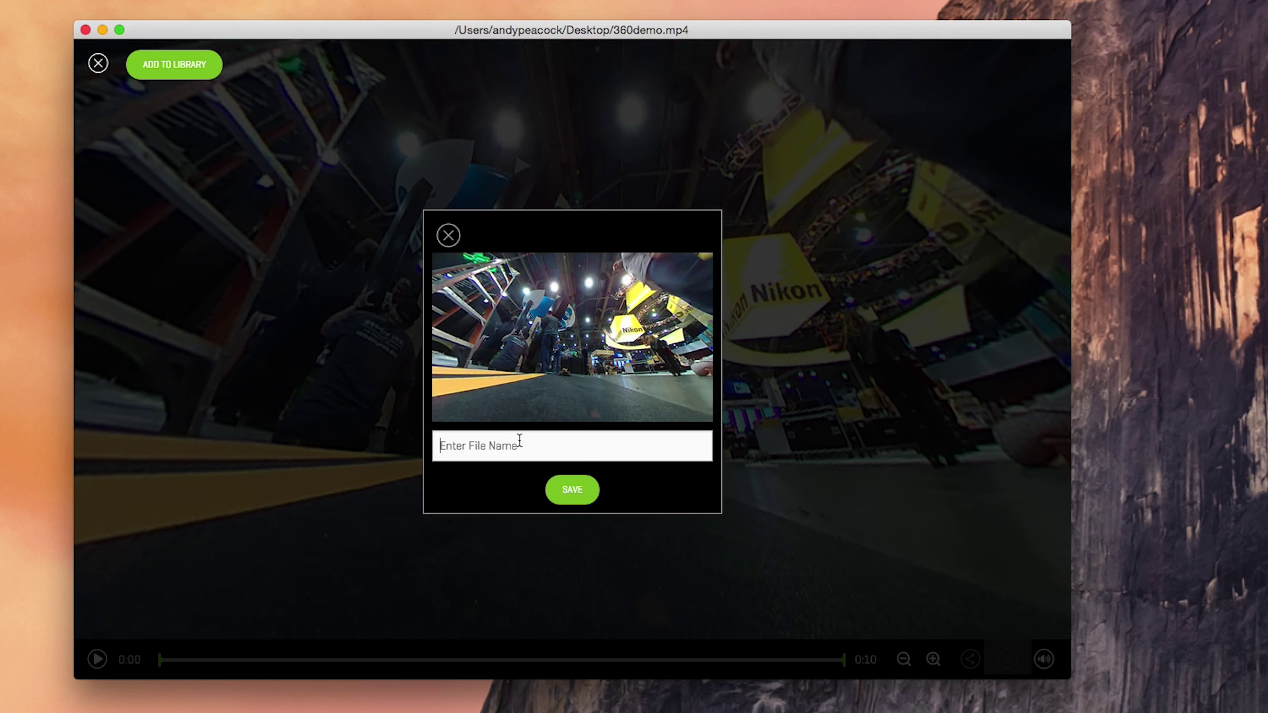
text(360_trim)
key(Return)
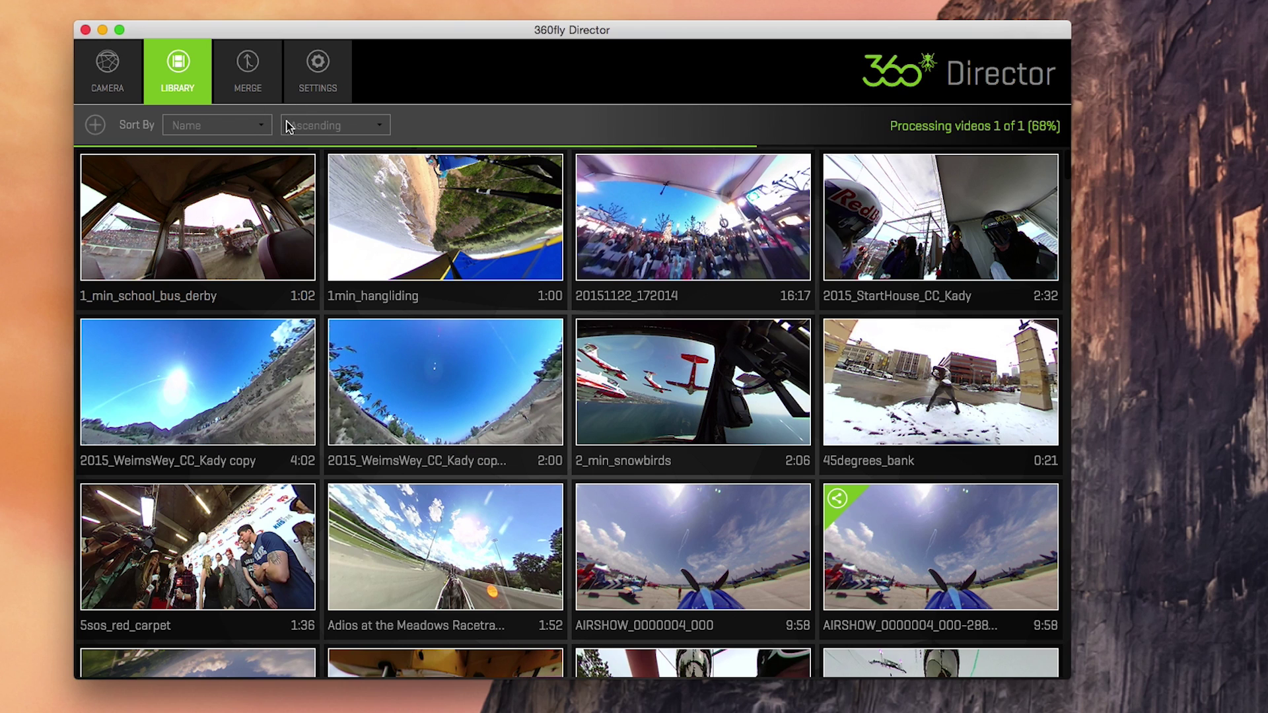
Sort the library by Date in descending order
click(246, 126)
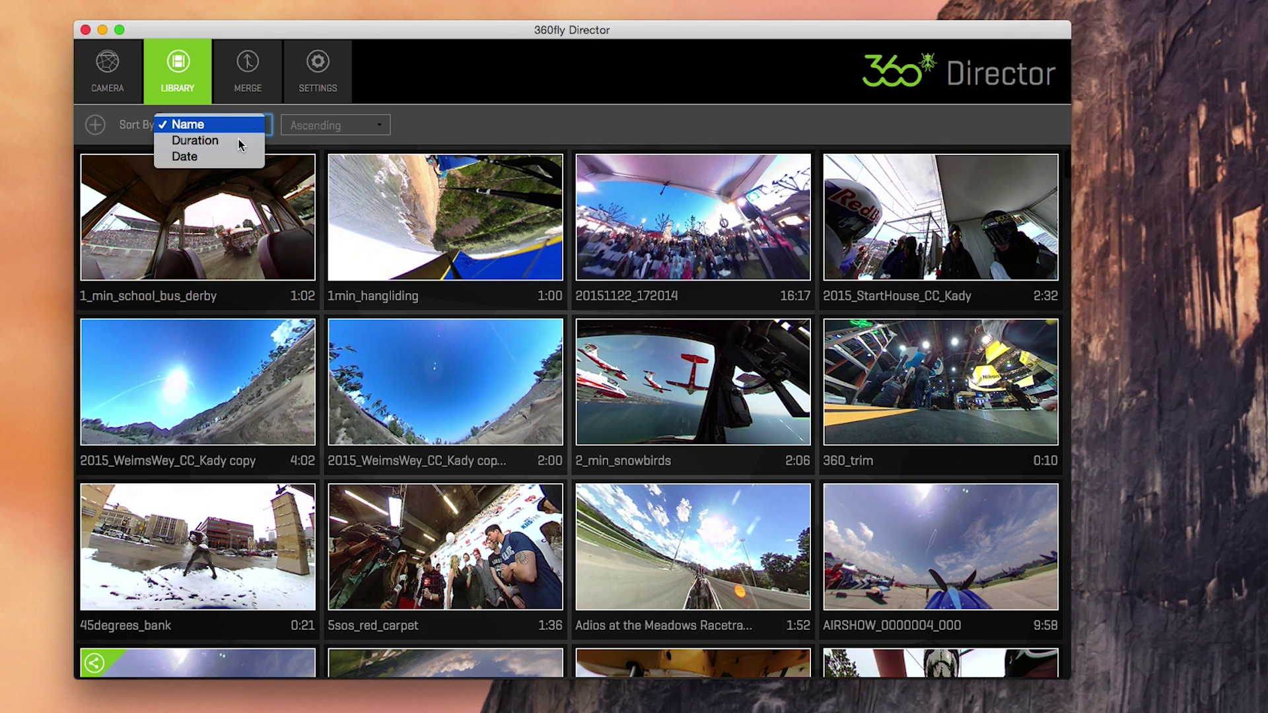
click(321, 126)
click(333, 126)
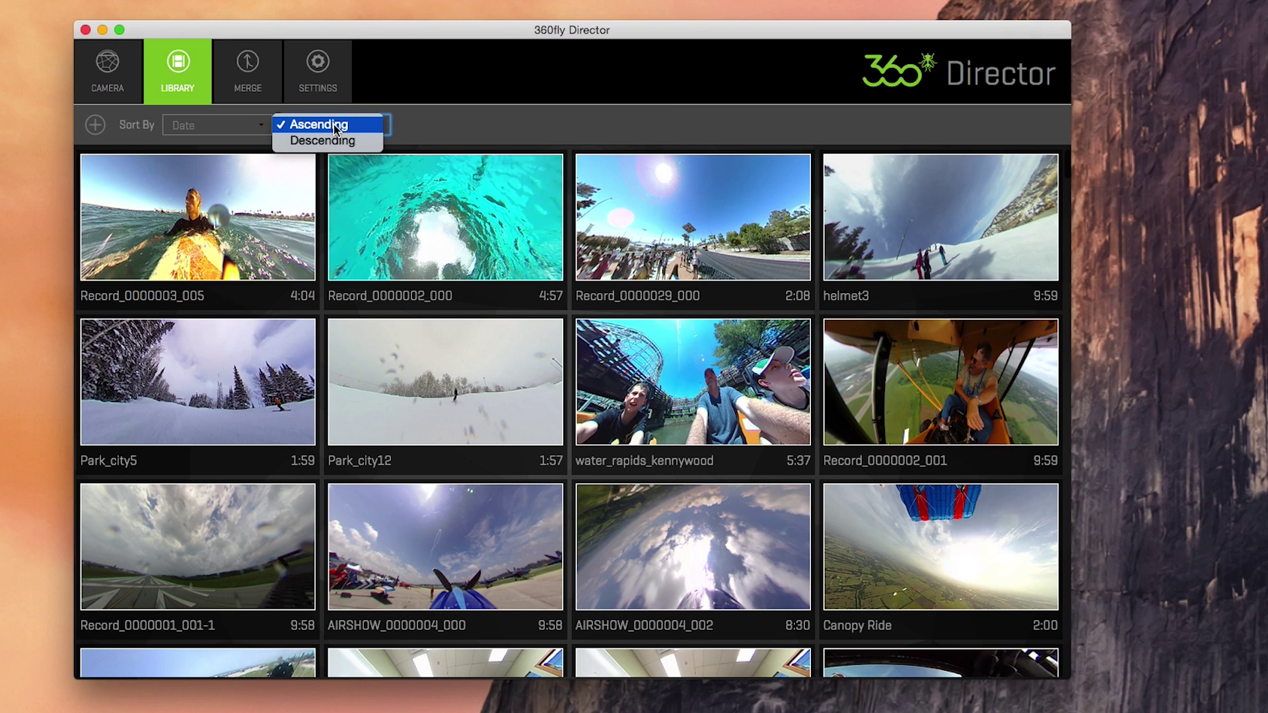
click(334, 142)
Play 360_trim, pan around the booth, and close the player
mouse_move(305, 193)
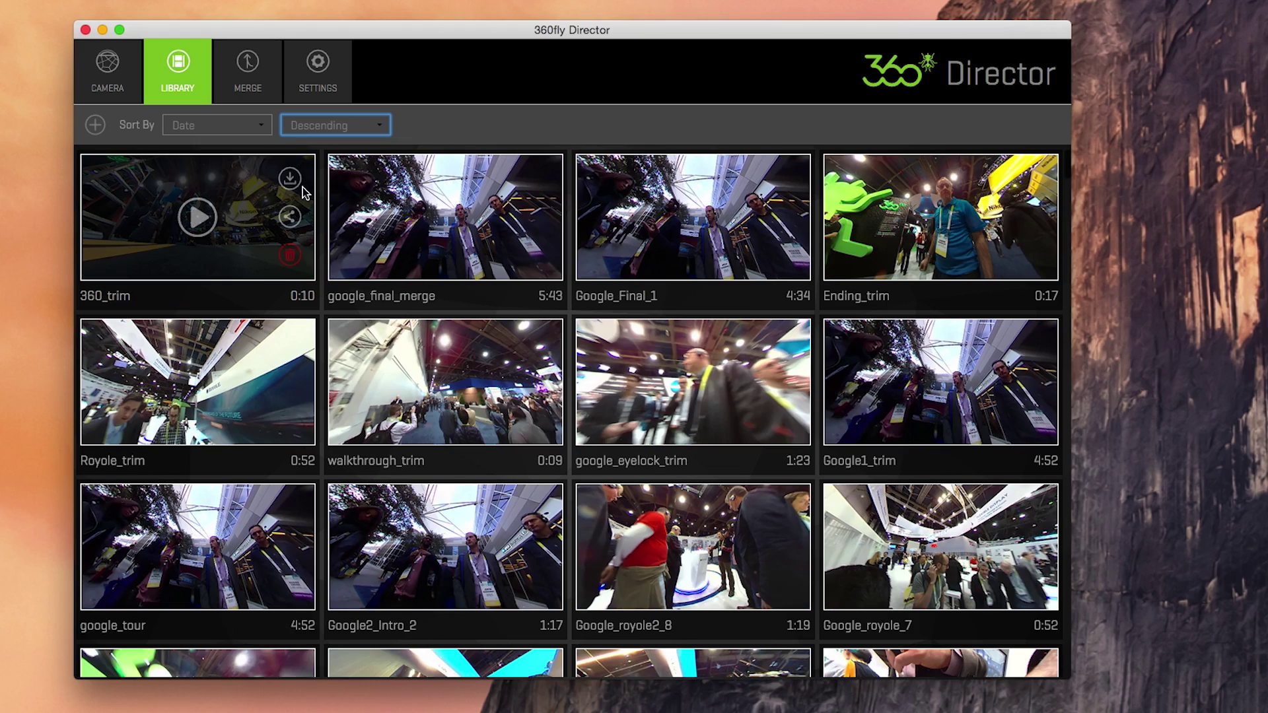
click(198, 217)
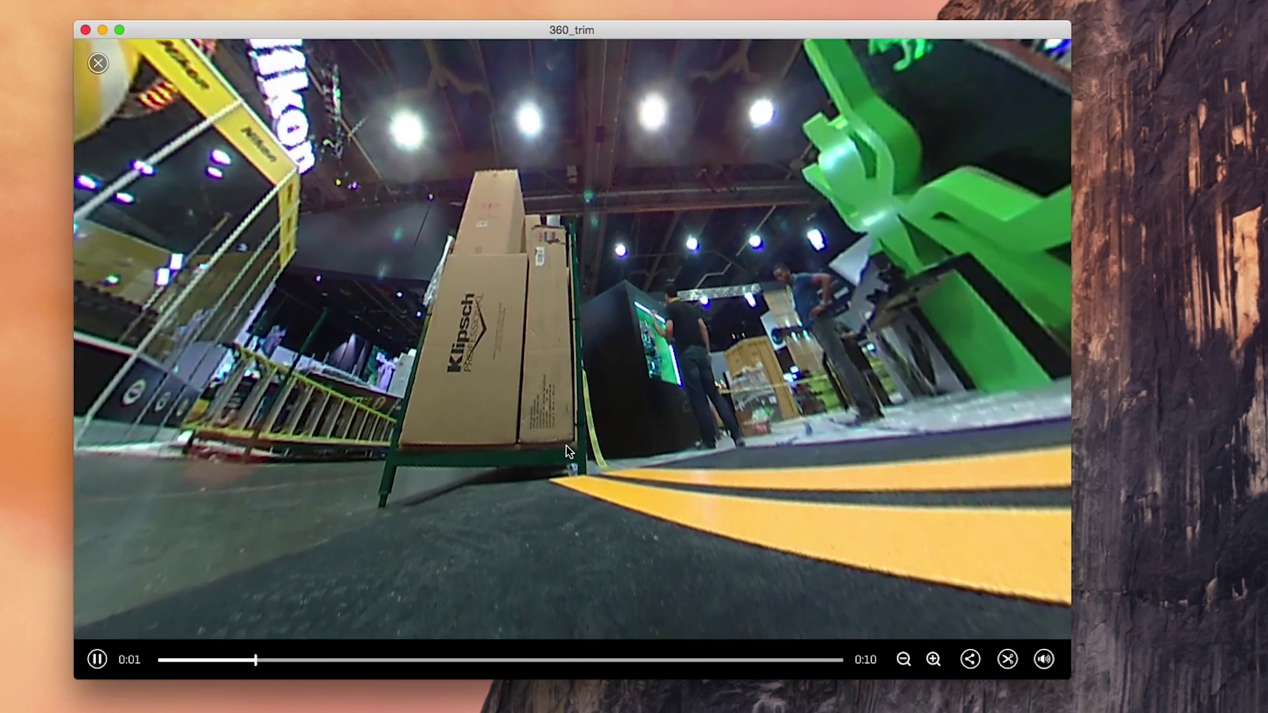
drag(565, 446, 357, 214)
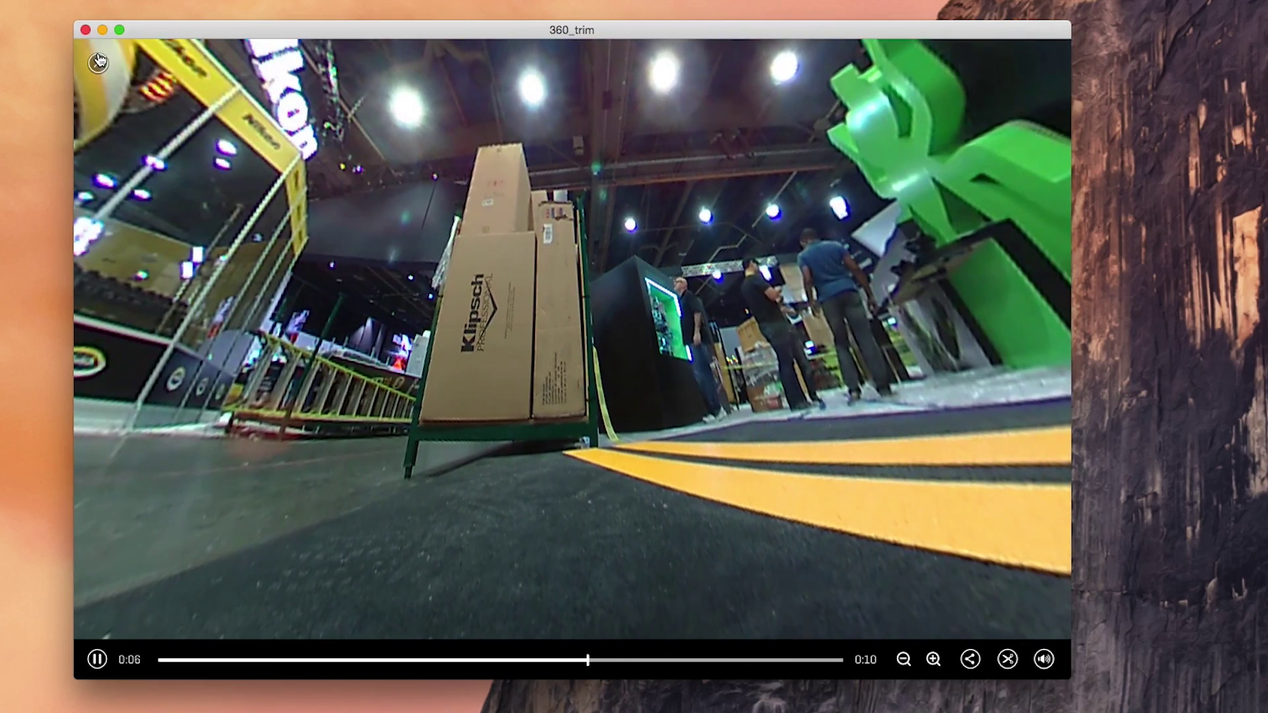
click(98, 63)
mouse_move(198, 221)
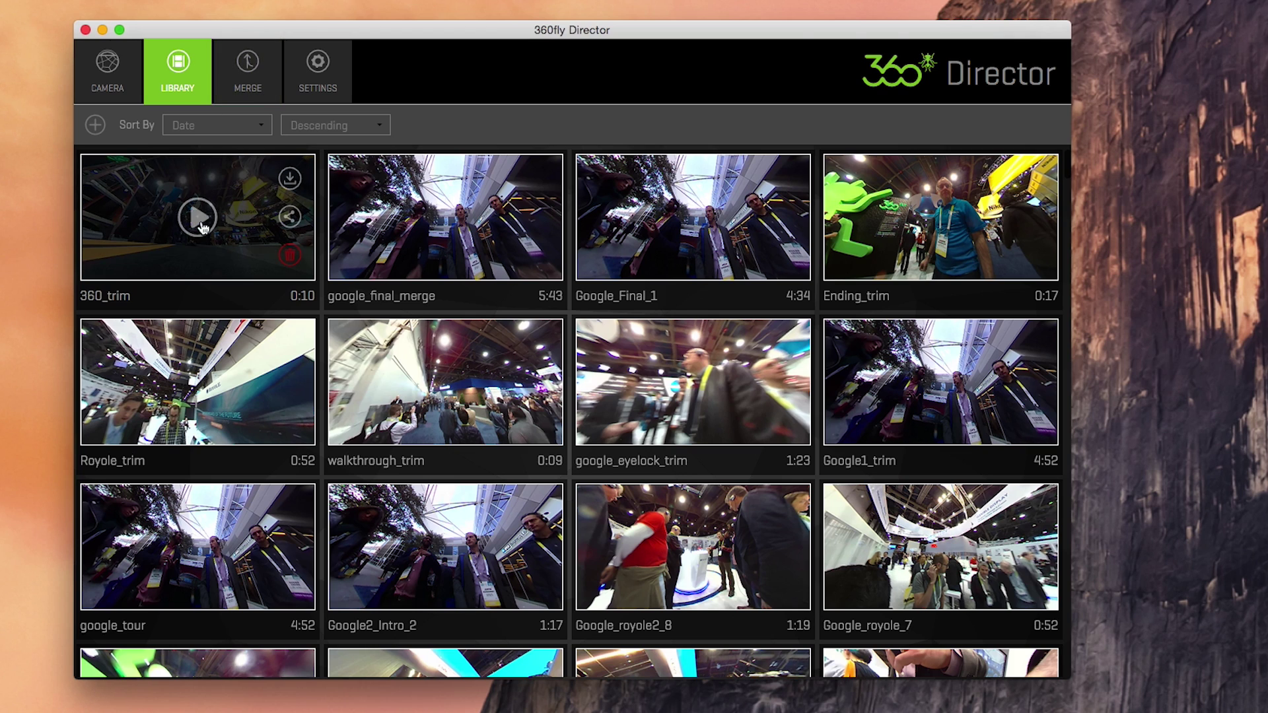
Export 360_trim as a flattened social media video, saving it into the Final folder
click(289, 217)
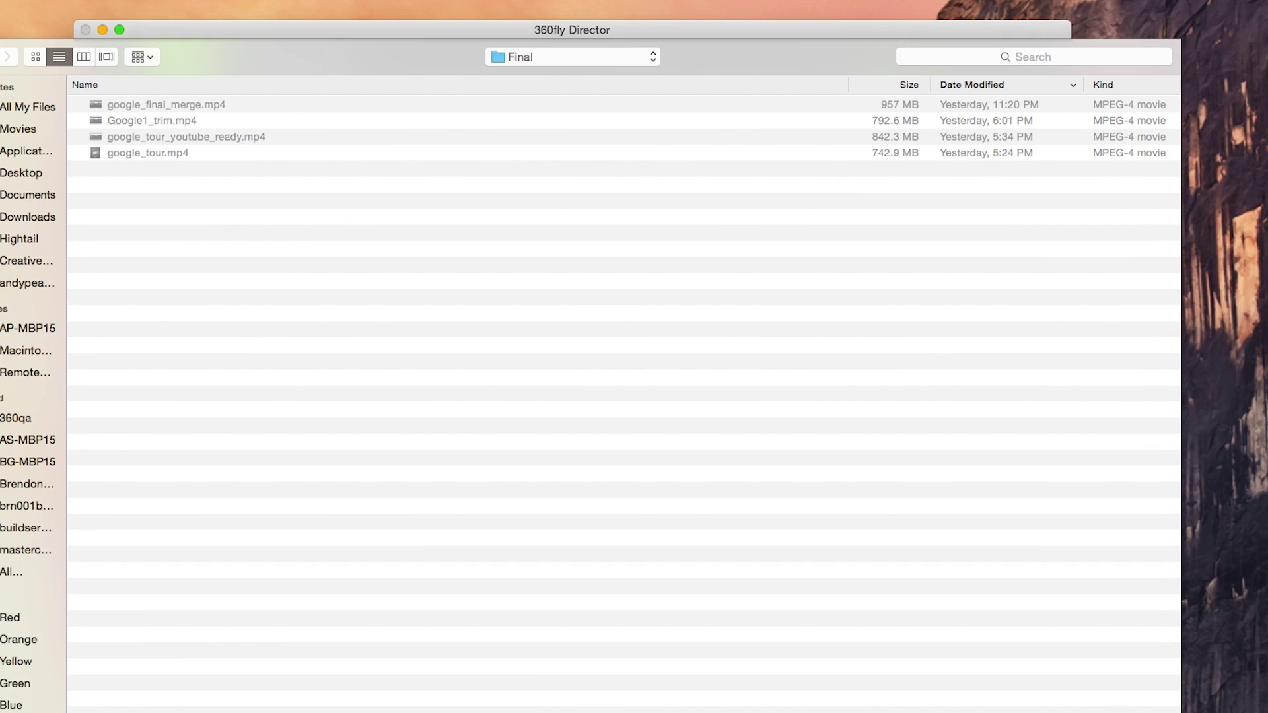
key(Return)
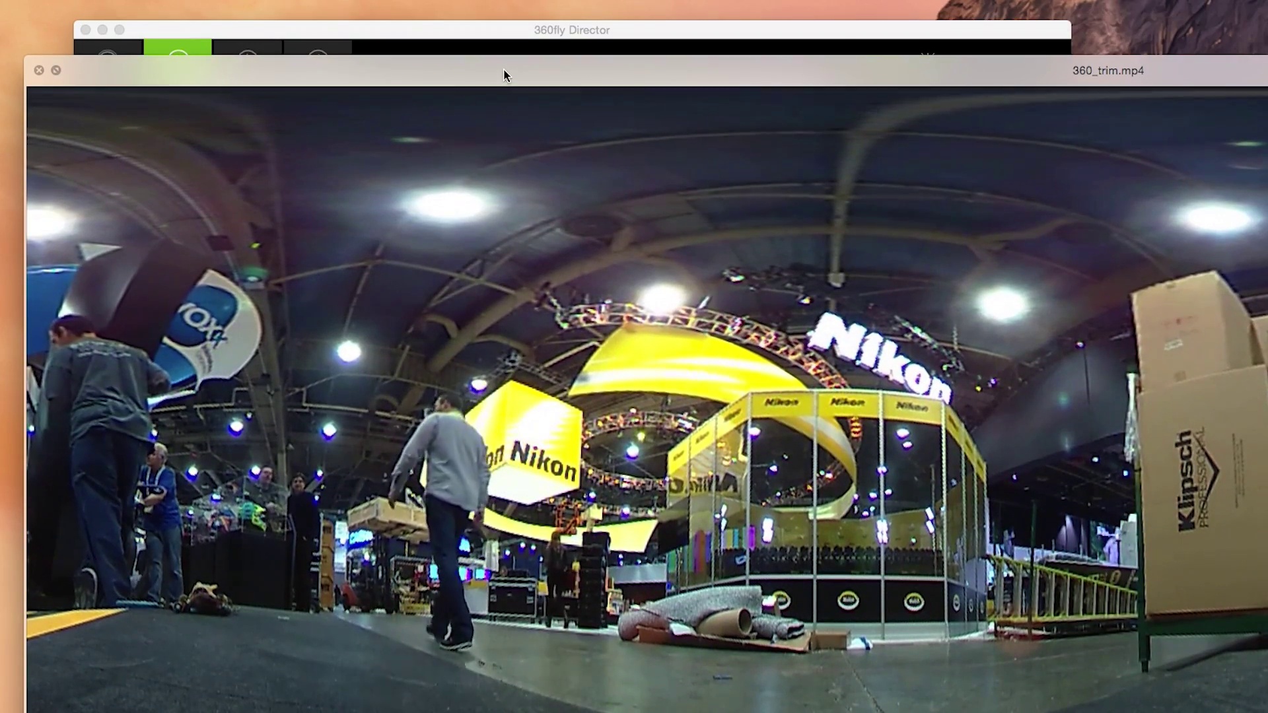
Shrink and close the 360_trim.mp4 preview, then close the Final folder window
drag(31, 60, 113, 125)
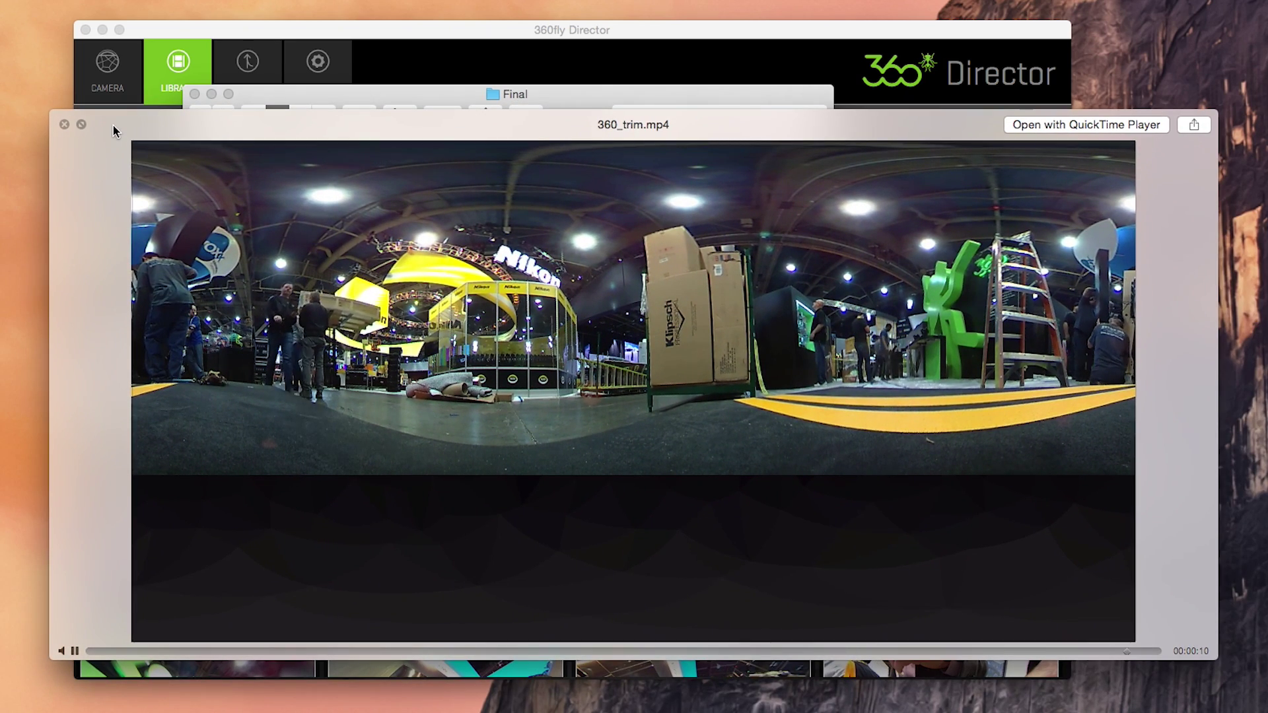
click(61, 125)
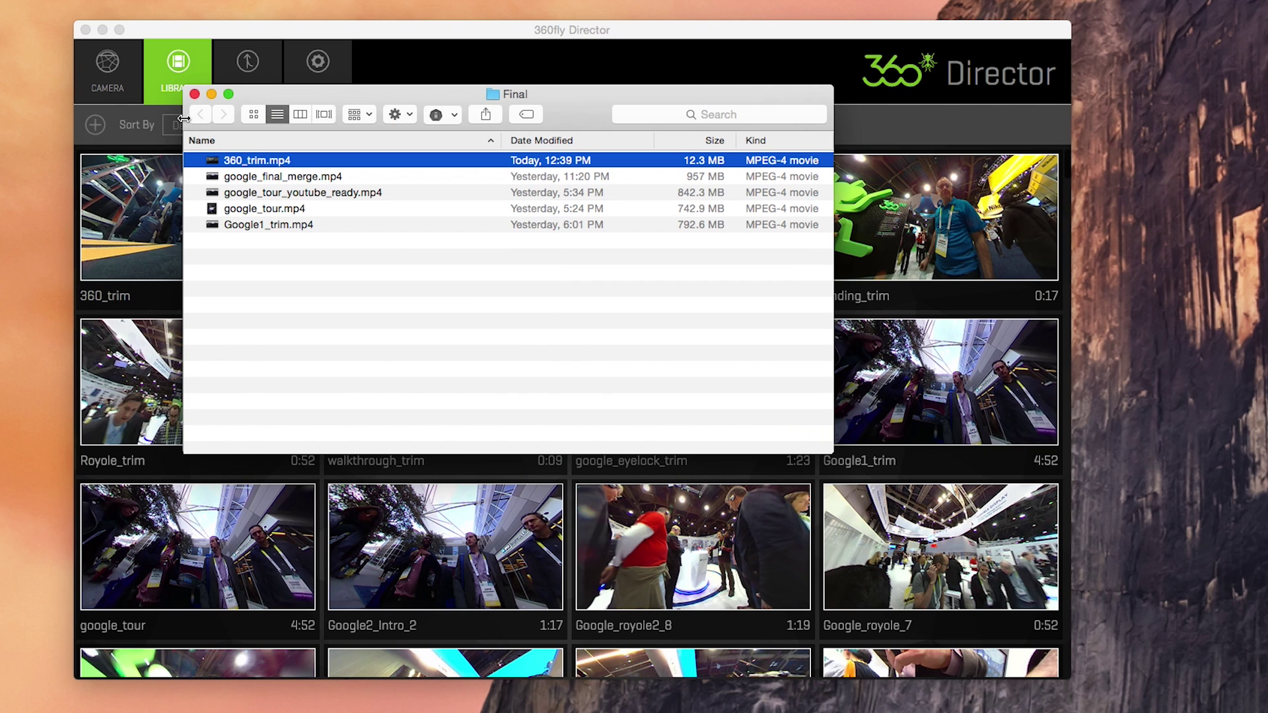
click(193, 94)
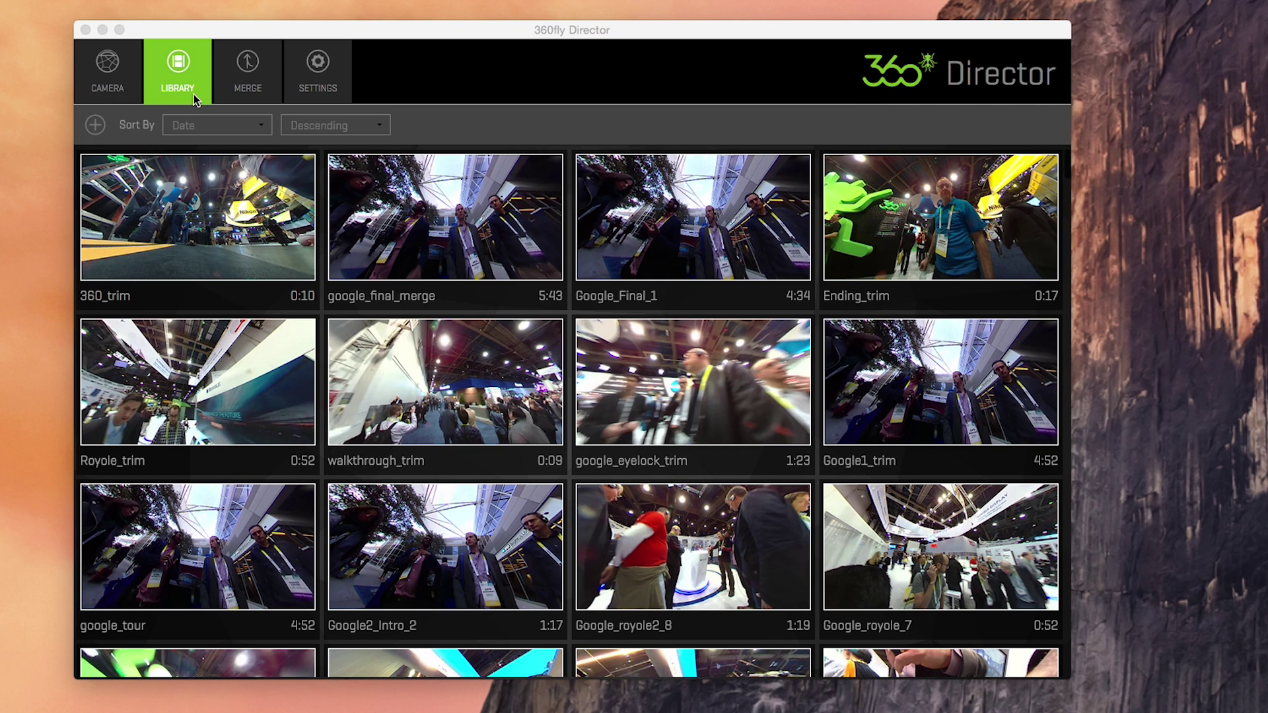